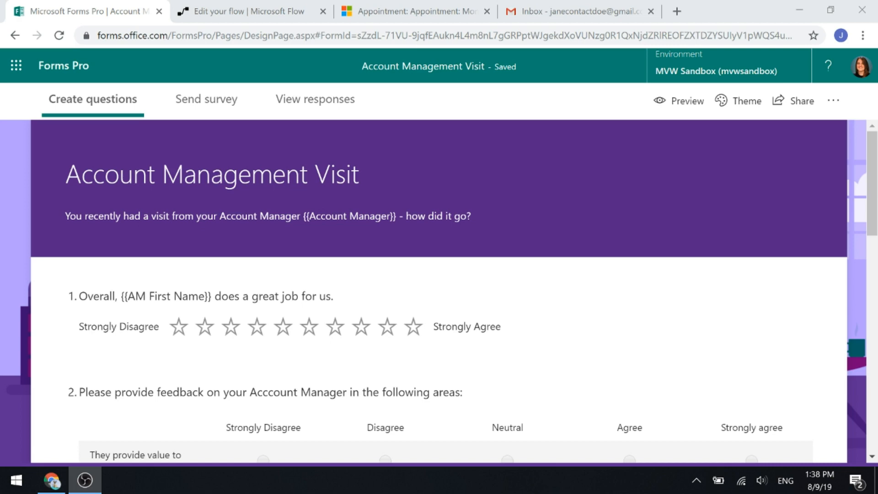
Switch to the Dynamics 365 Monthly AM Meeting appointment and review the available Appointment Type options.
left_click(420, 11)
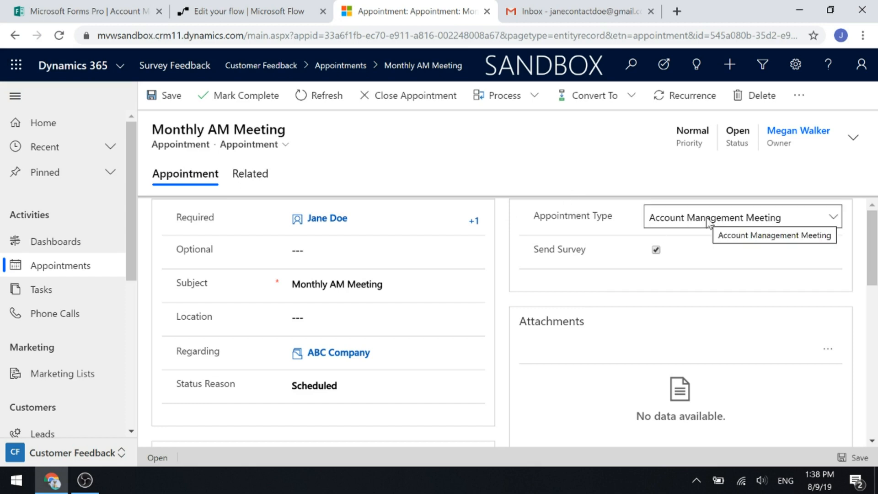
left_click(759, 218)
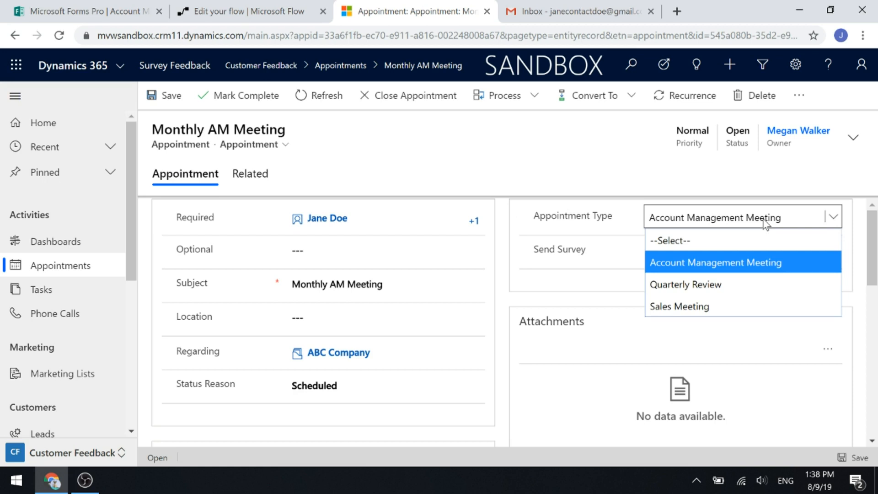
left_click(765, 223)
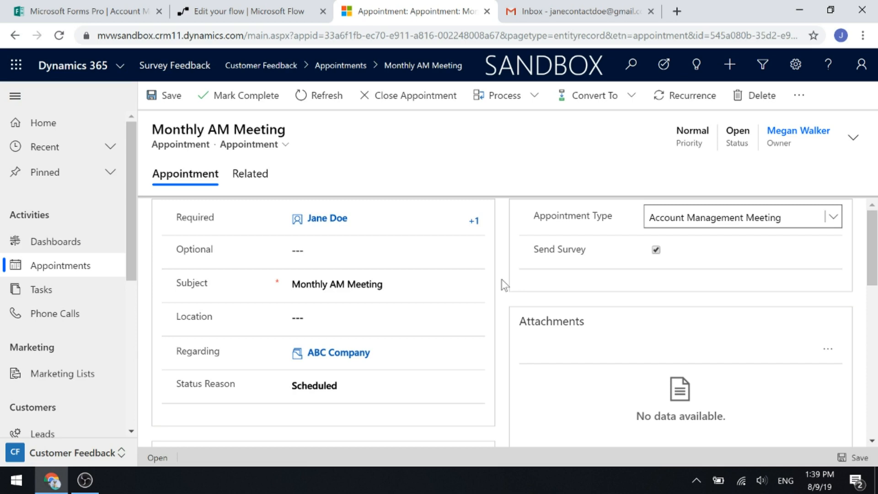
Switch to the Microsoft Flow editor and review the When Appointment Is Updated trigger and the Initialize variable action's value expression, collapsing both.
left_click(225, 15)
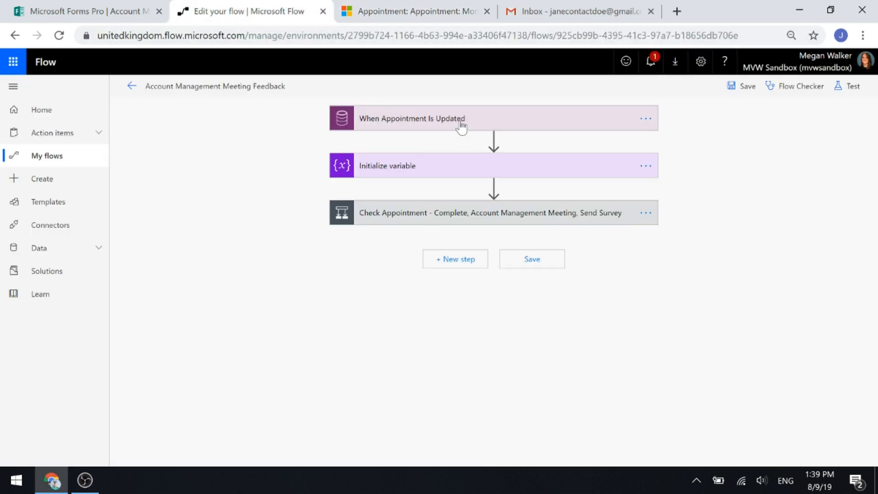
left_click(462, 128)
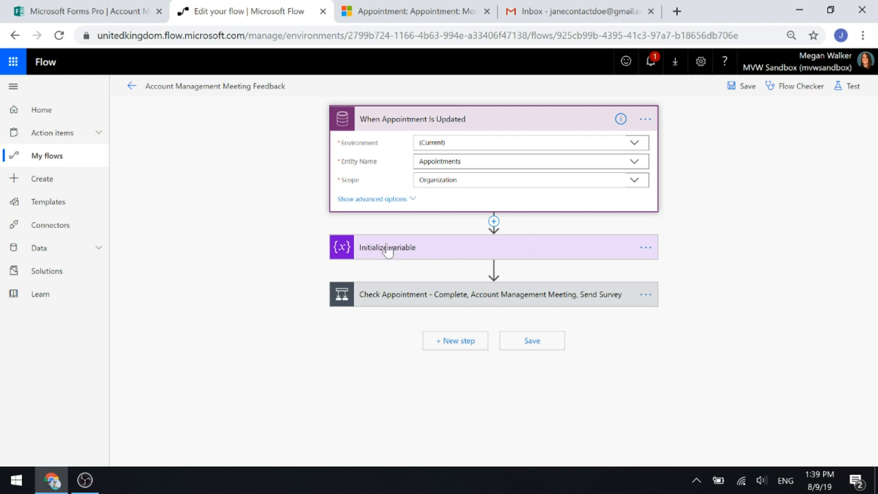
left_click(422, 248)
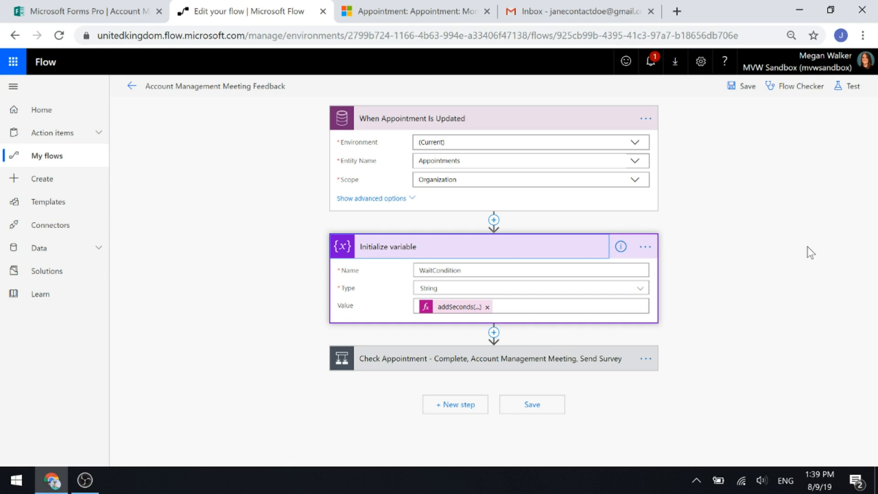
left_click_drag(476, 270, 289, 270)
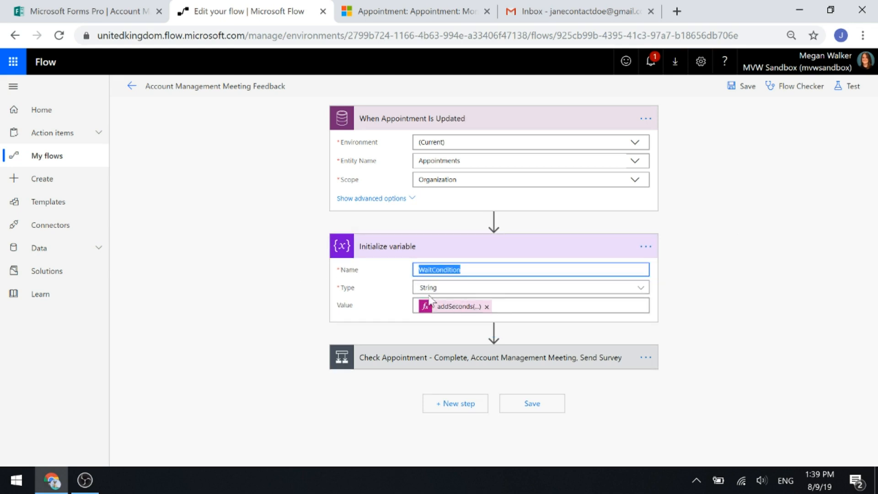
left_click(422, 312)
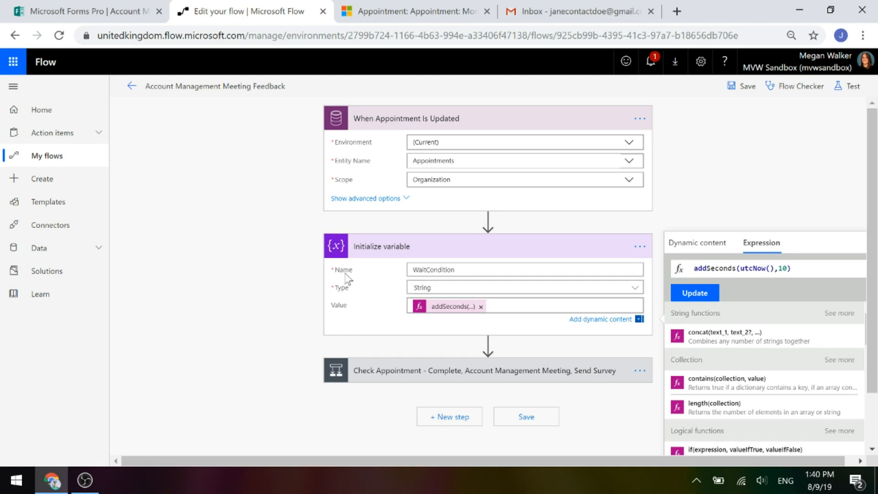
left_click(383, 250)
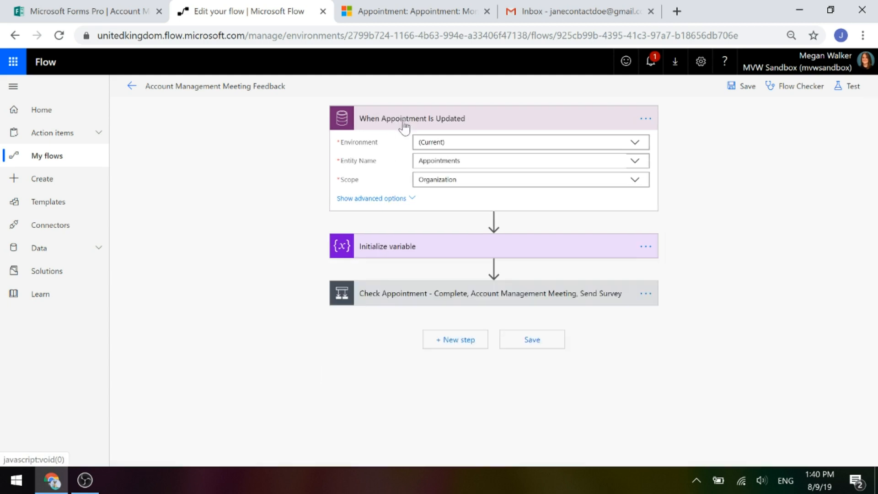
left_click(400, 128)
Compare the Check Appointment condition's rows with the Appointment Type and Send Survey fields on the Dynamics 365 appointment, returning to the flow.
left_click(392, 215)
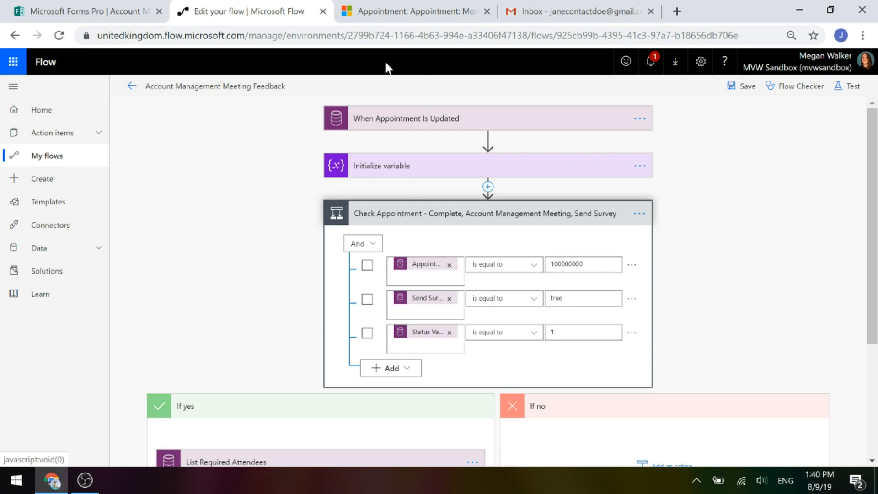
left_click(398, 11)
left_click(836, 226)
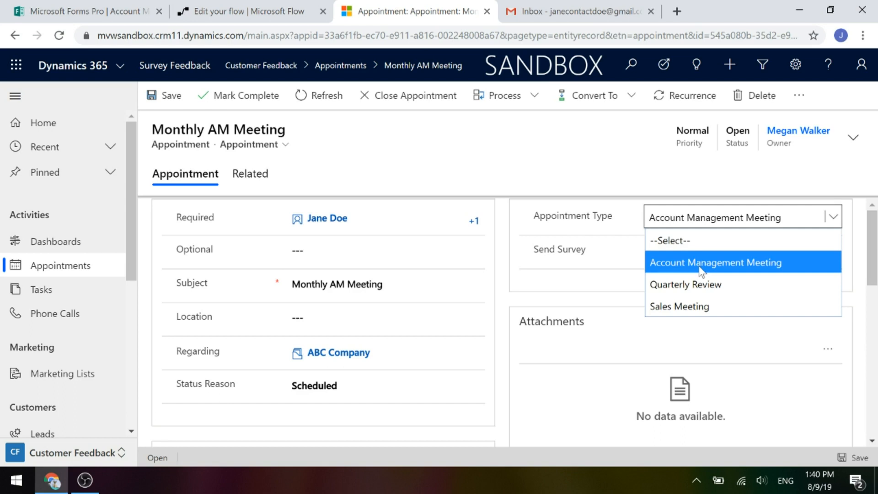
left_click(247, 13)
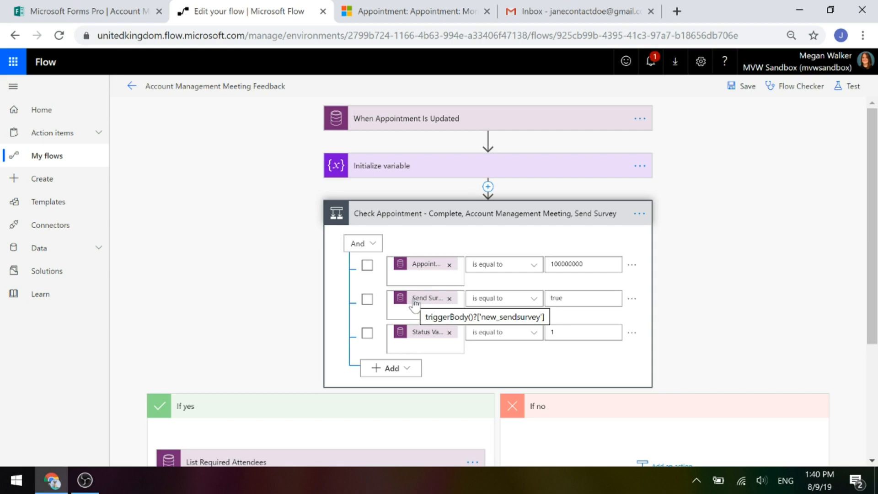
left_click(414, 11)
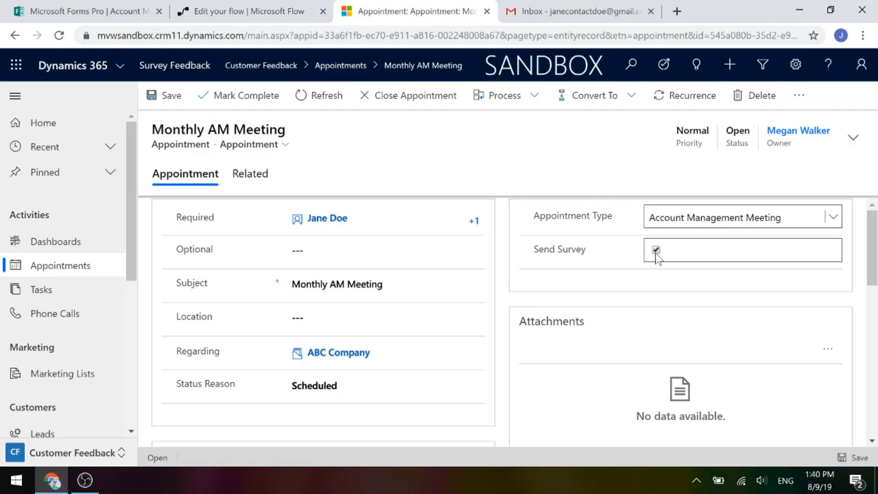
left_click(242, 11)
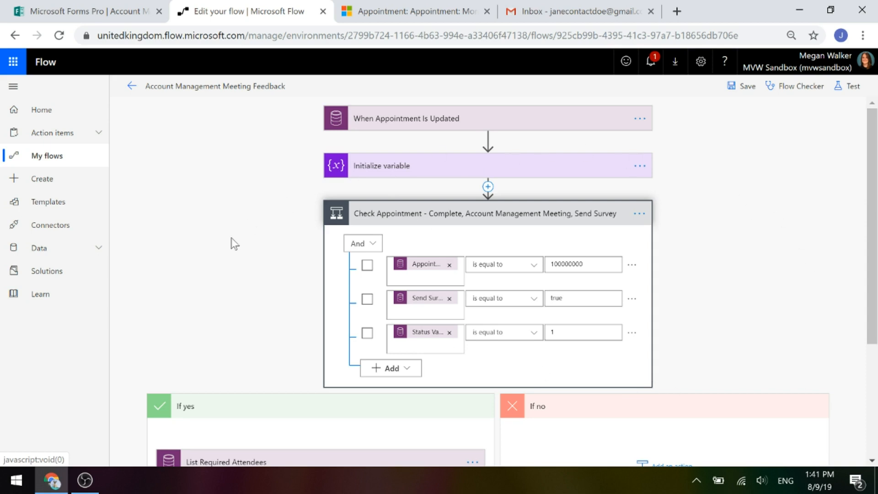
Expand the List Required Attendees action in the If yes branch and show its advanced options.
scroll(792, 236, "down", 4)
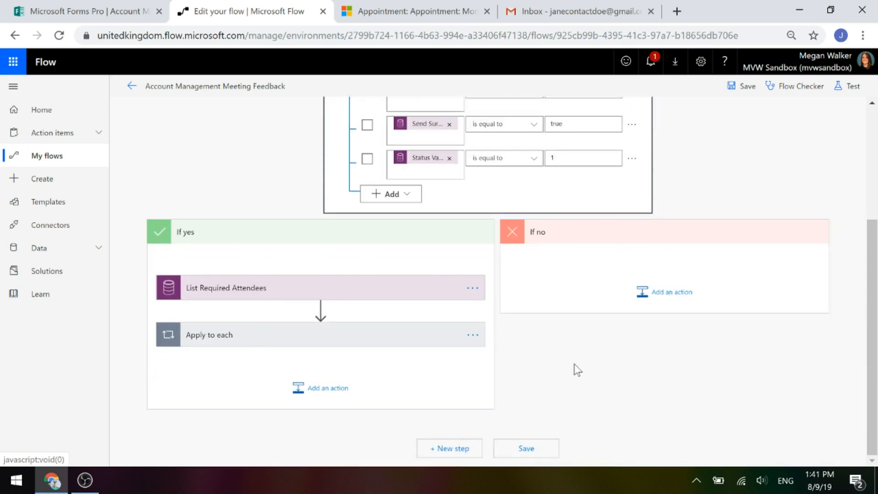
left_click(252, 292)
scroll(445, 347, "down", 1)
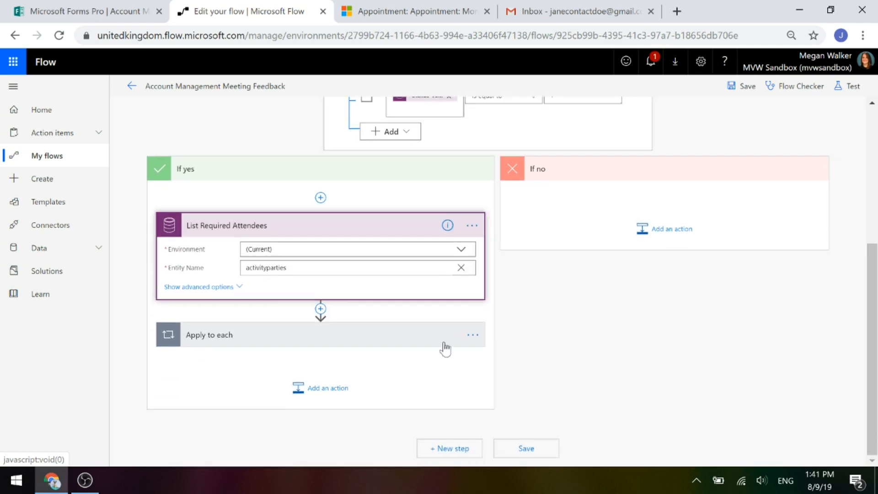
left_click(206, 287)
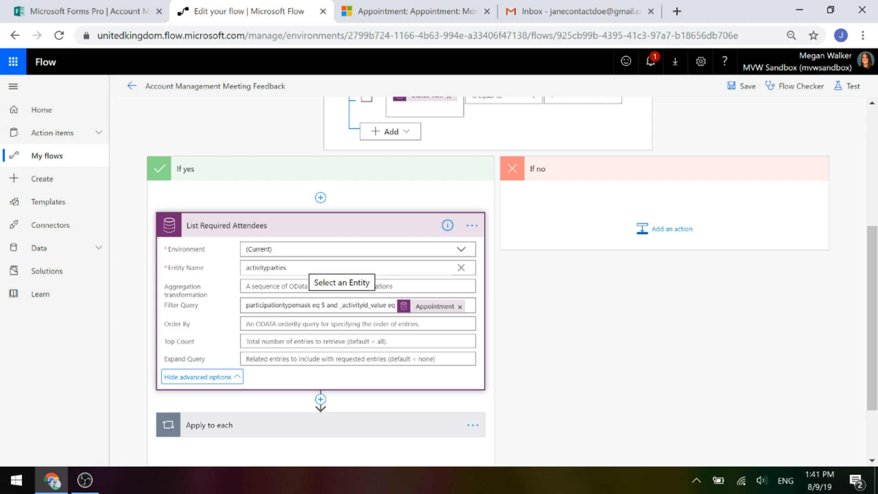
Copy and clear the List Required Attendees entity name, and re-enter activityparties as a custom value.
left_click_drag(303, 267, 206, 277)
key("ctrl+c")
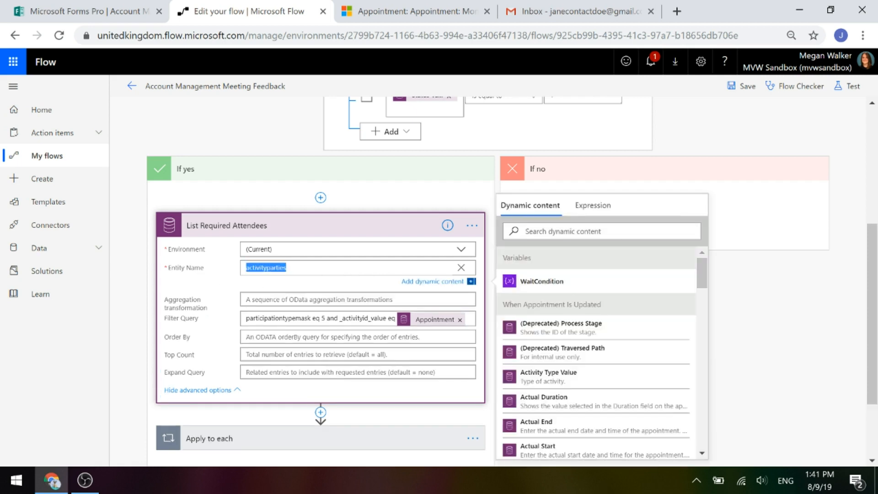
left_click(462, 269)
left_click_drag(468, 291, 470, 434)
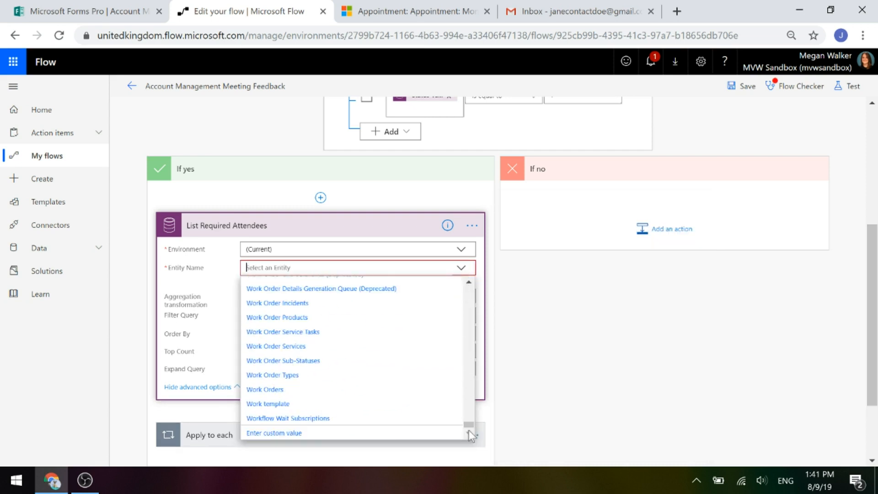
left_click(298, 434)
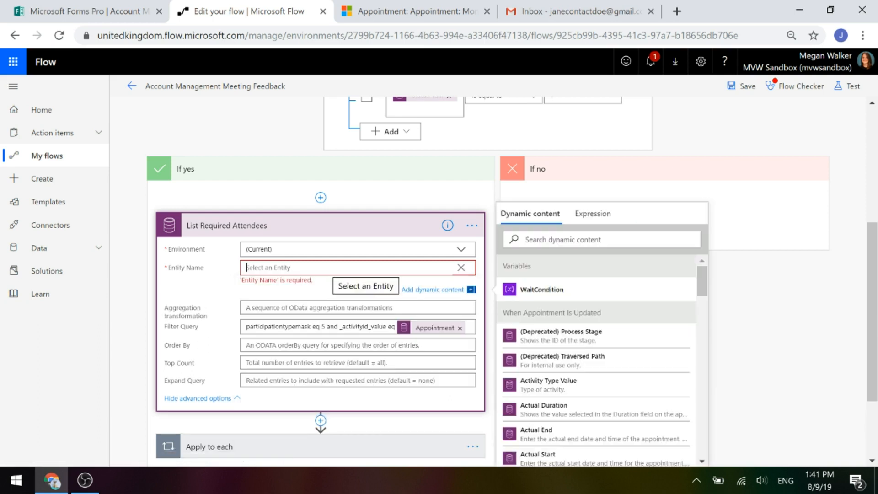
key("ctrl+v")
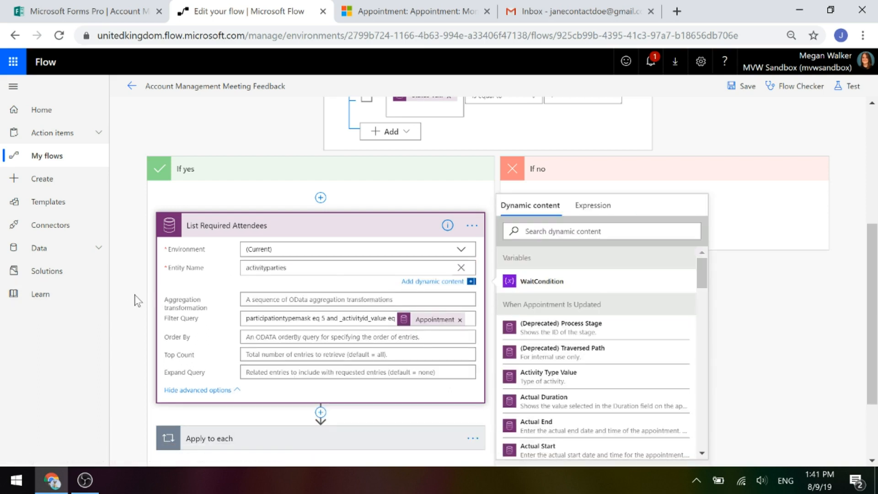
left_click(137, 301)
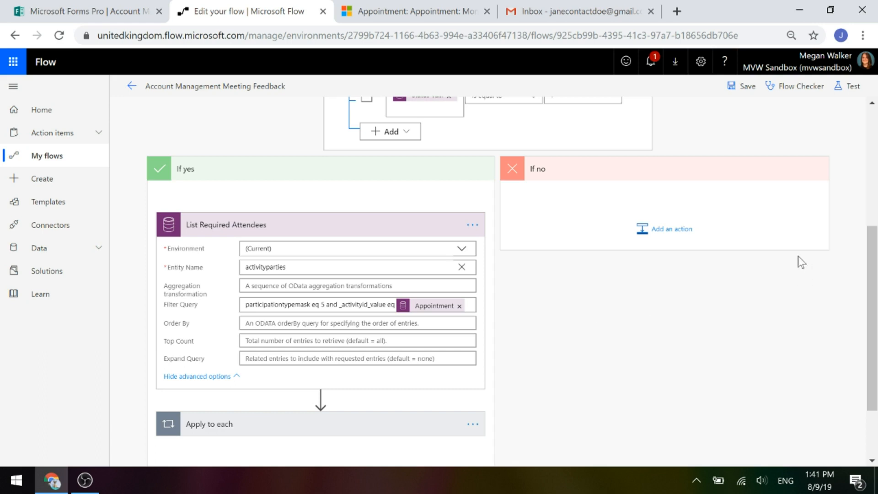
Check the List Required Attendees filter query against the required attendees on the Dynamics 365 appointment, and collapse the action in the flow.
mouse_move(409, 312)
left_click(430, 16)
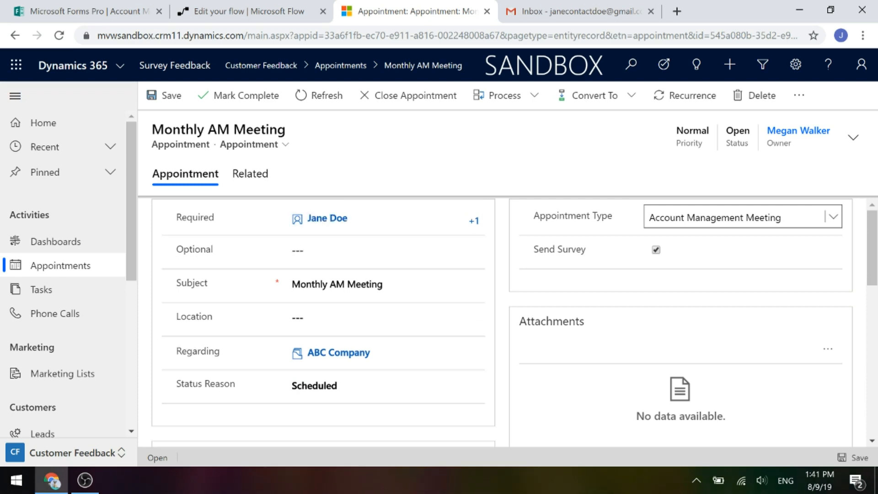
left_click(213, 10)
scroll(631, 338, "down", 2)
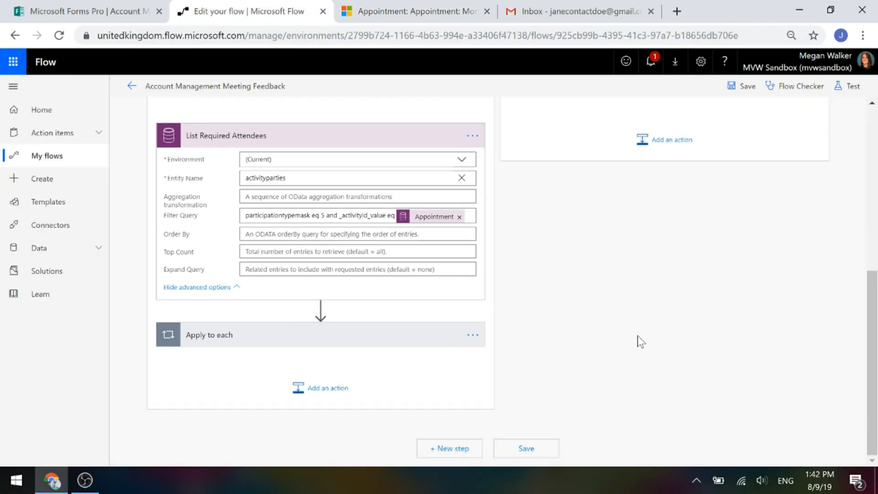
left_click(192, 140)
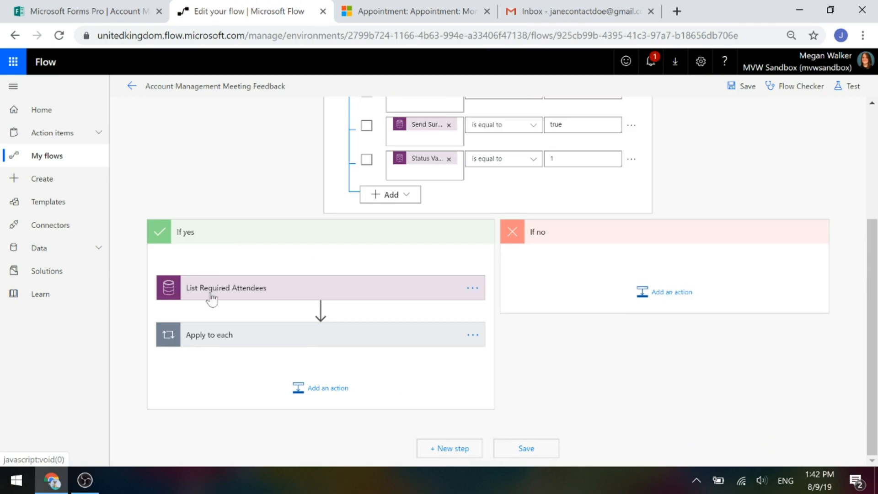
Expand the Apply to each loop and its Get Contact action, and inspect the item identifier's expression.
left_click(208, 337)
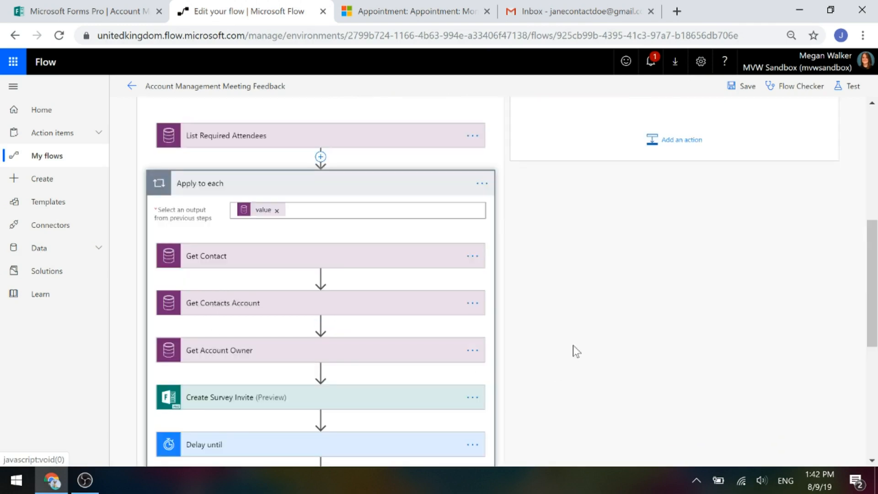
scroll(366, 311, "down", 2)
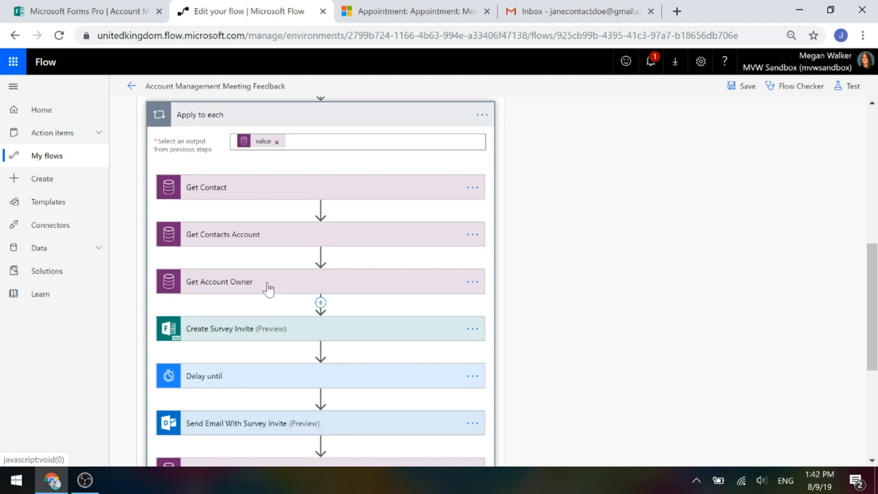
left_click(202, 189)
mouse_move(264, 255)
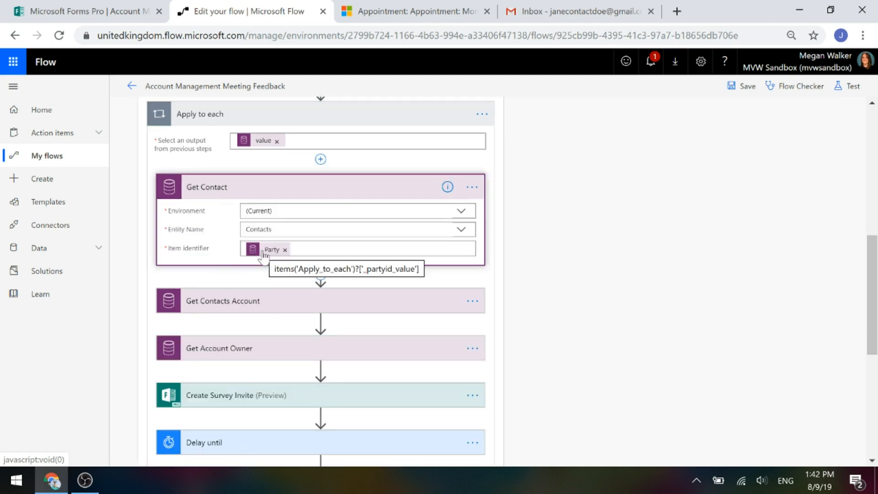
Search the dynamic content for "party" to locate the source of Get Contact's item identifier, and collapse the action.
left_click(296, 249)
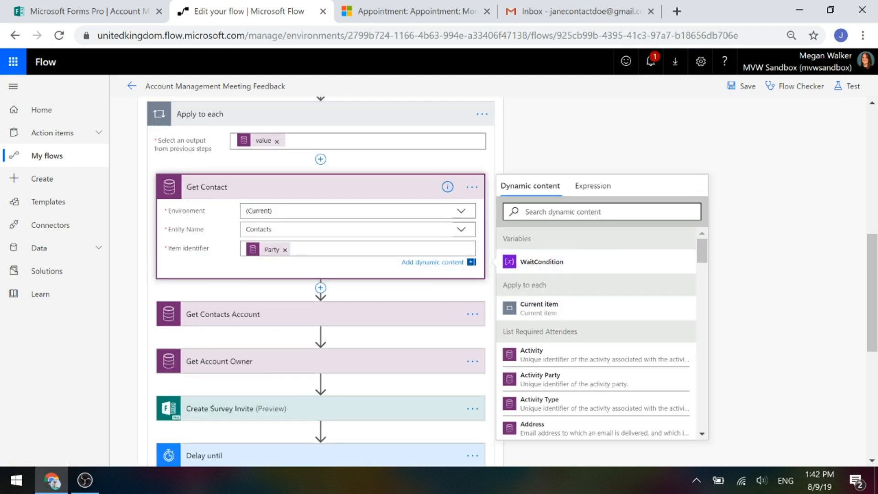
left_click(602, 212)
type("oar")
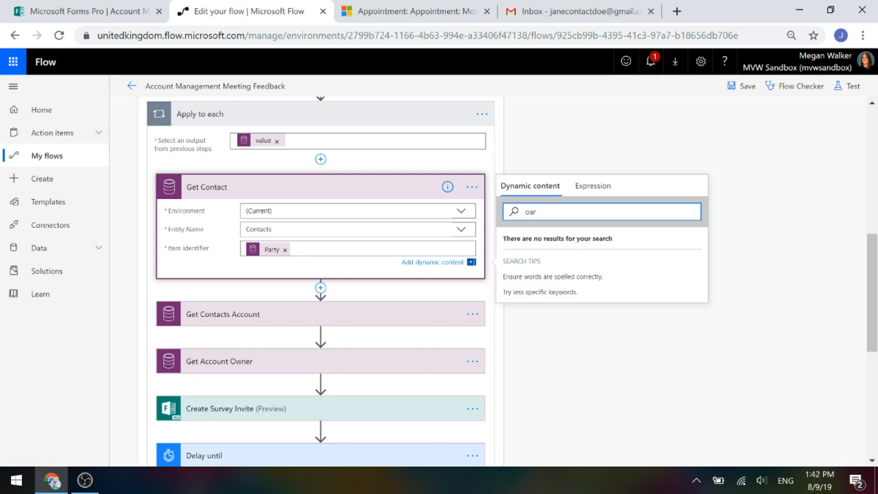
key("BackSpace")
key("BackSpace")
key("BackSpace")
type("pr")
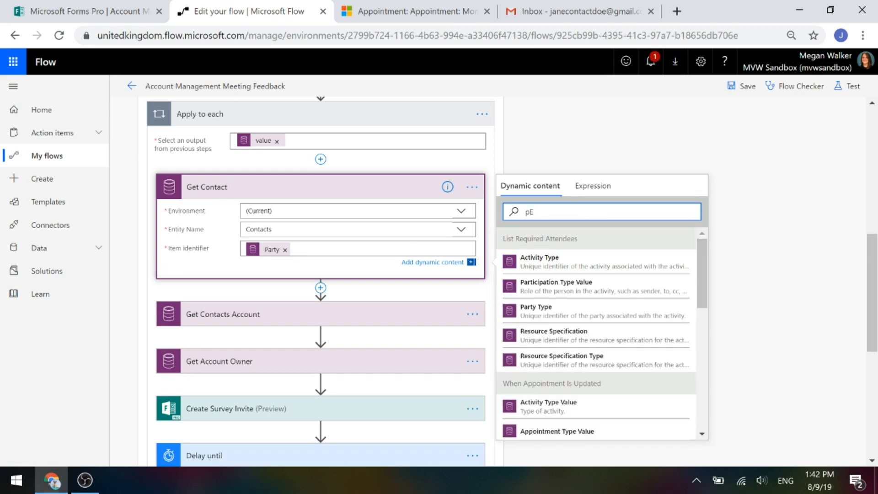
key("BackSpace")
key("BackSpace")
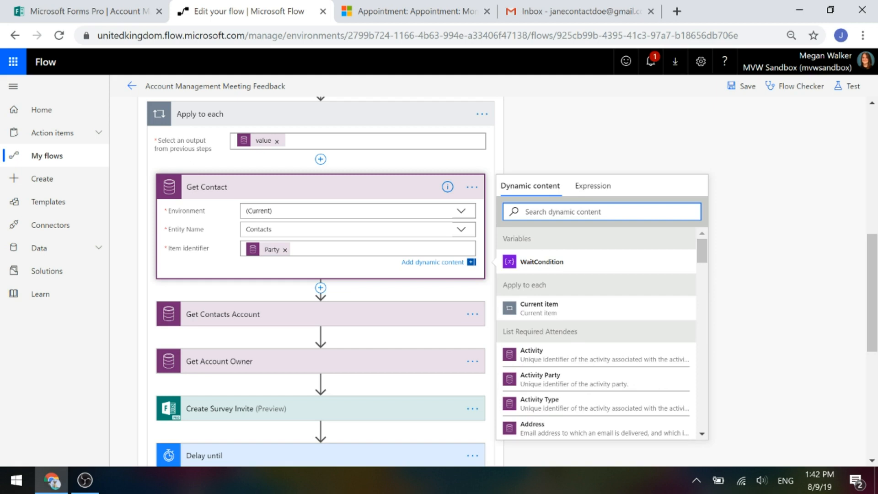
type("party")
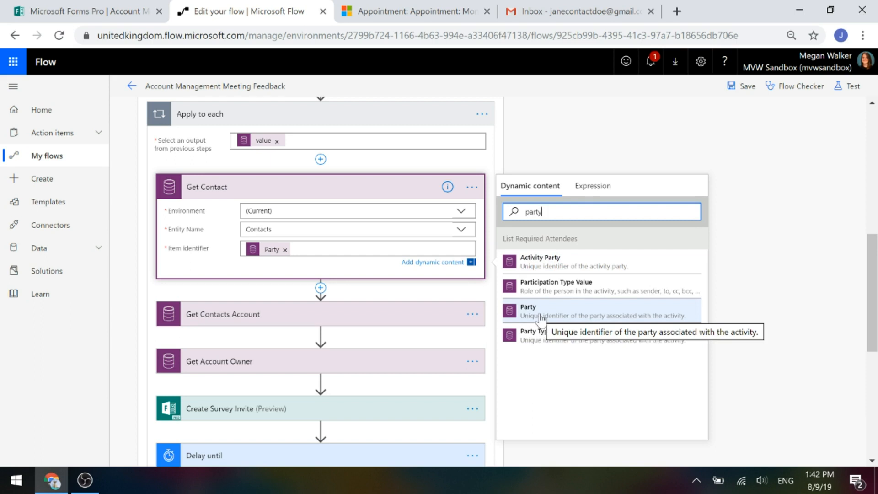
scroll(160, 199, "up", 3)
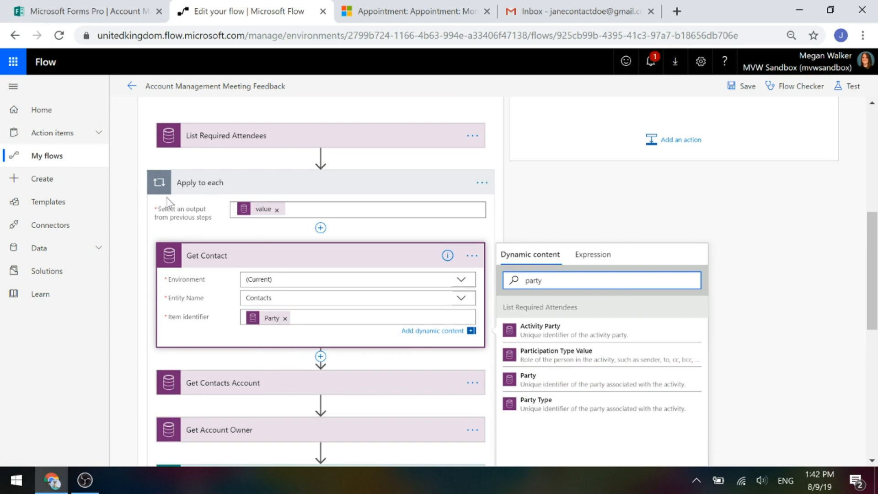
left_click(191, 260)
left_click(194, 263)
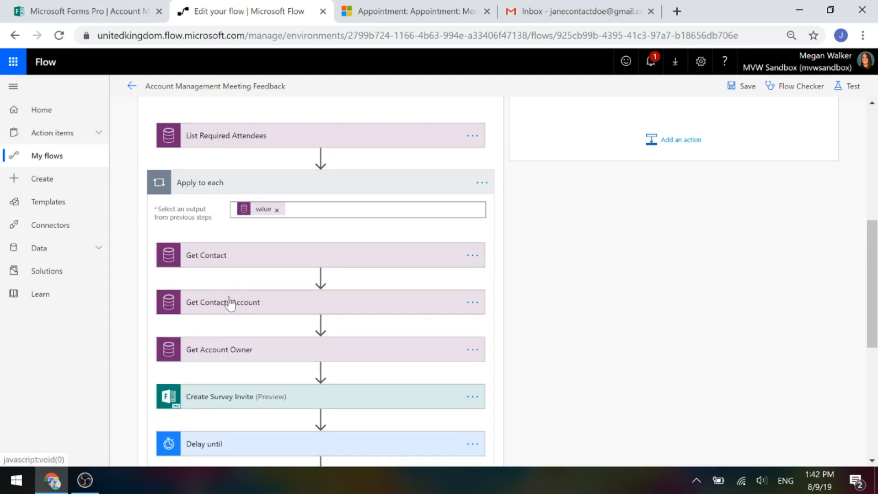
Expand the Get Contacts Account action, inspect its entity and item identifier, and collapse it again.
left_click(231, 302)
scroll(560, 305, "down", 3)
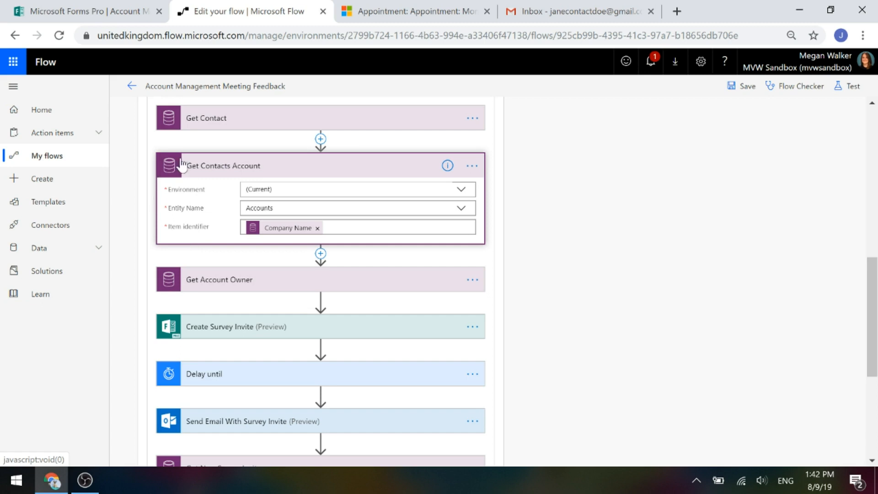
mouse_move(273, 235)
left_click(215, 172)
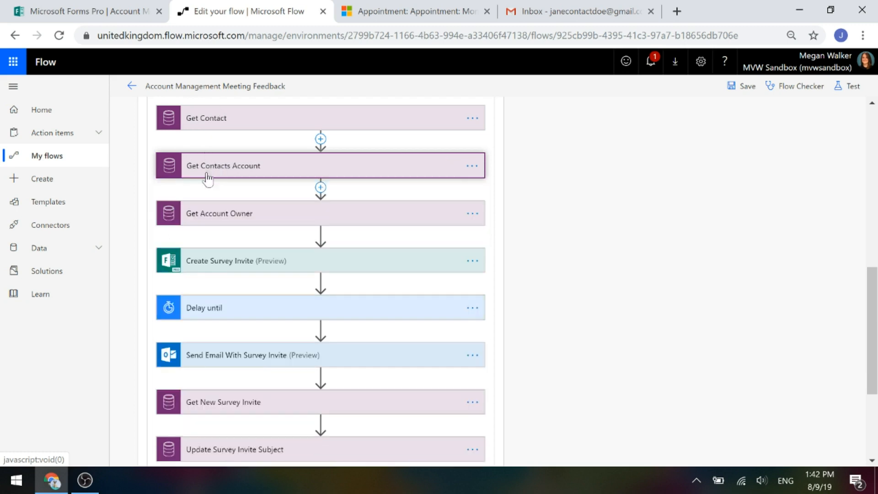
Inspect the Get Account Owner action, compare it with the Account Manager placeholder in the Forms Pro survey, and collapse the action.
left_click(390, 221)
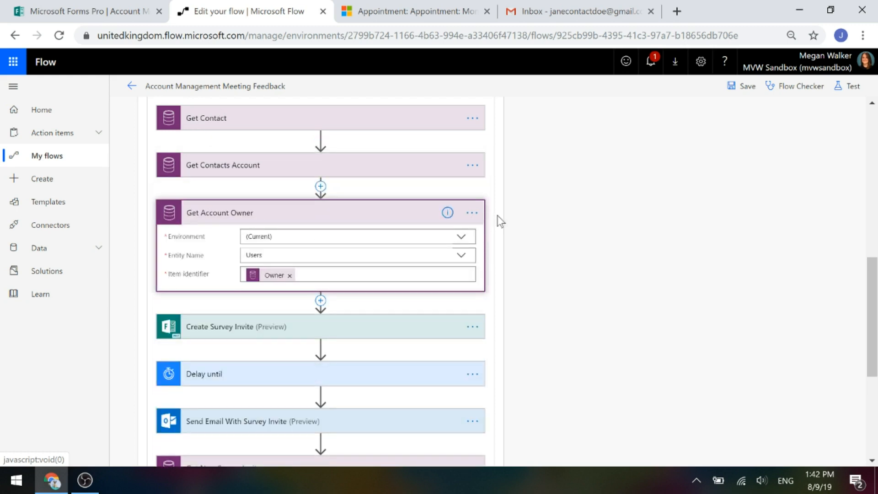
left_click(52, 12)
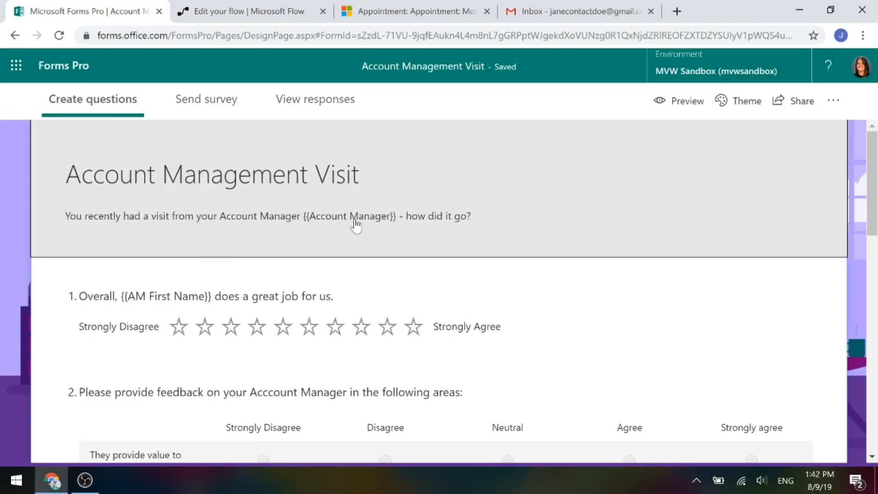
left_click(242, 10)
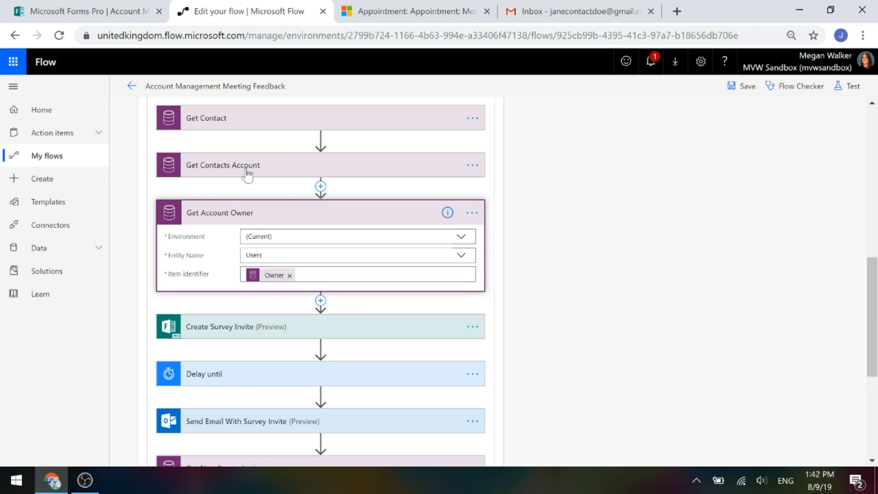
left_click(216, 212)
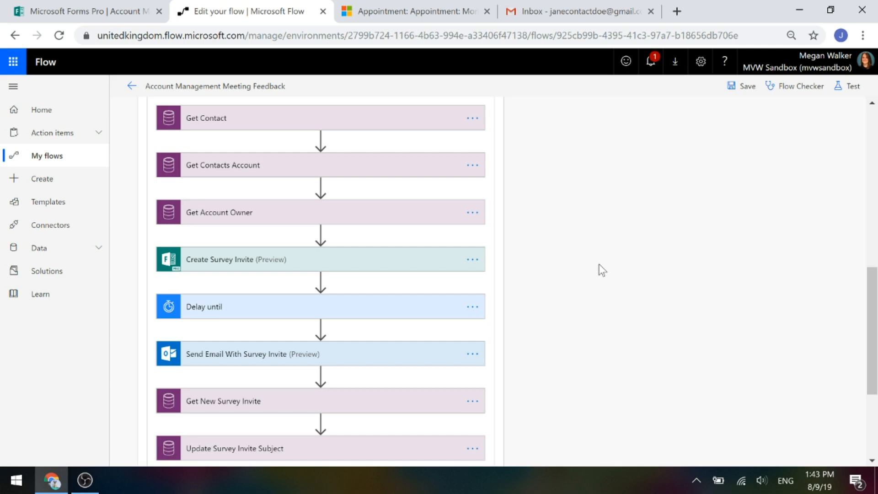
Expand the Create Survey Invite action with its advanced options to examine the survey, recipient and Account Manager fields.
scroll(559, 248, "down", 3)
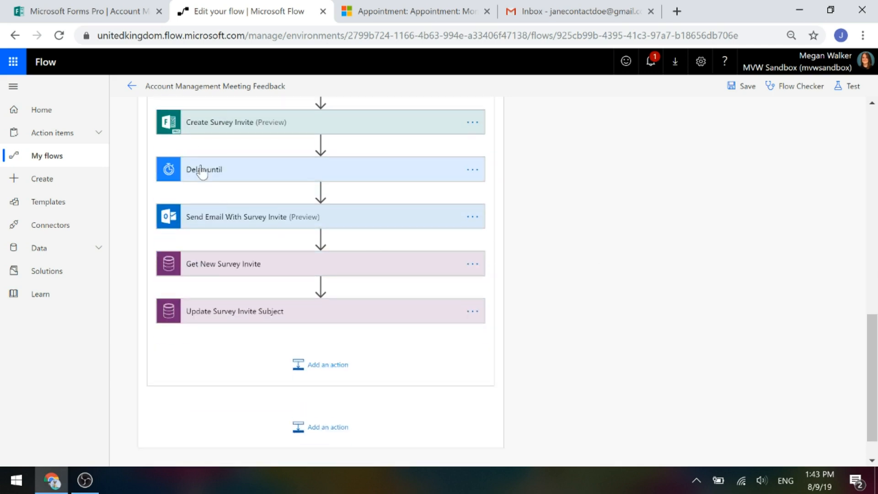
left_click(212, 130)
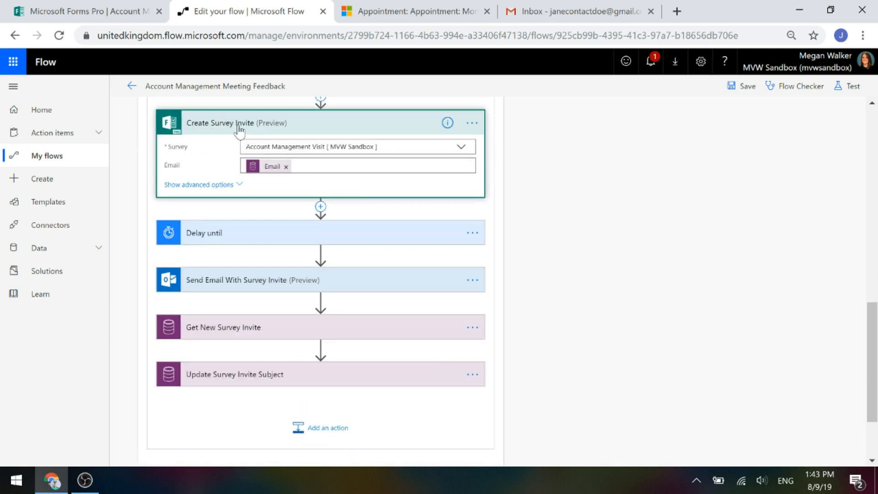
left_click(234, 187)
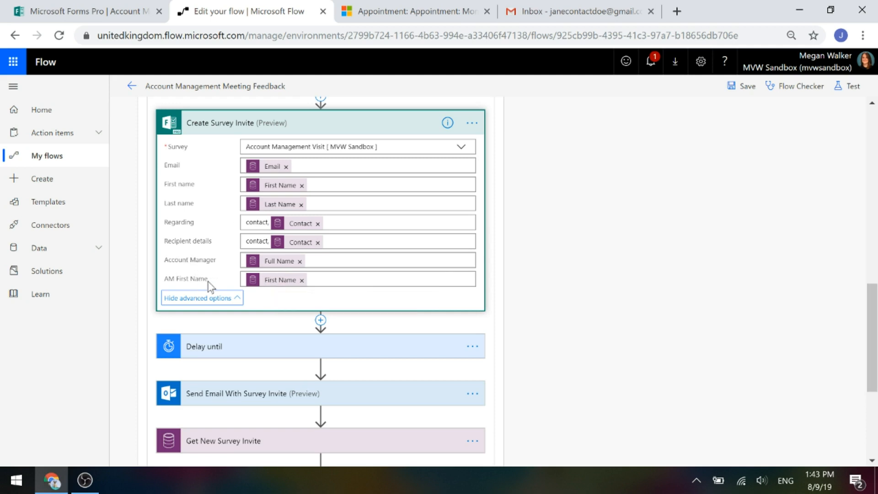
Check the Account Management Visit survey's personalization variables in Forms Pro, and collapse the Create Survey Invite action in the flow.
left_click(61, 6)
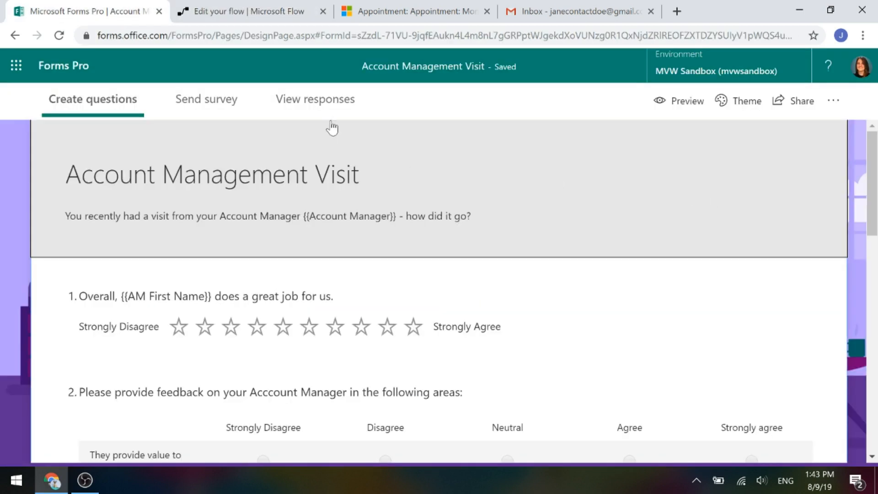
left_click(833, 104)
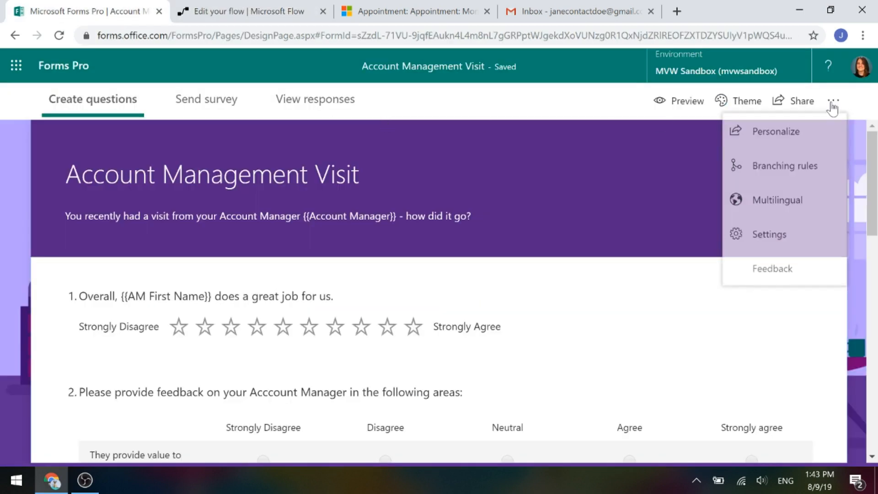
left_click(792, 142)
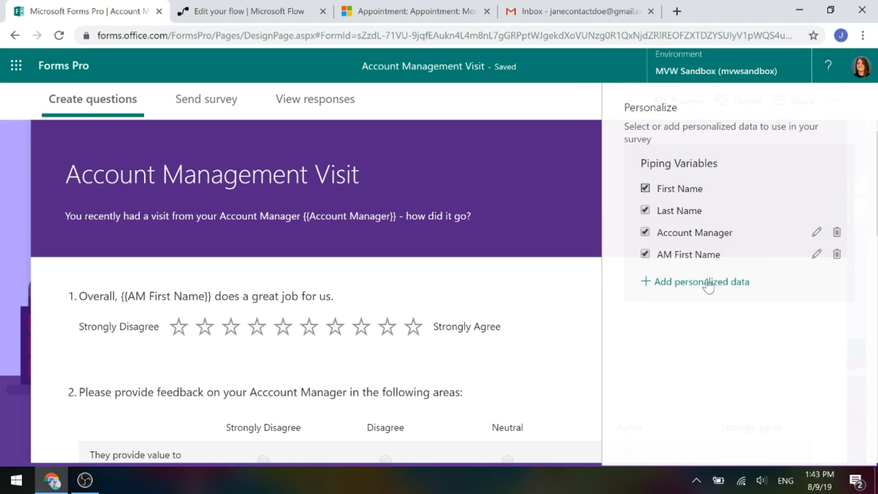
left_click(24, 289)
left_click(233, 11)
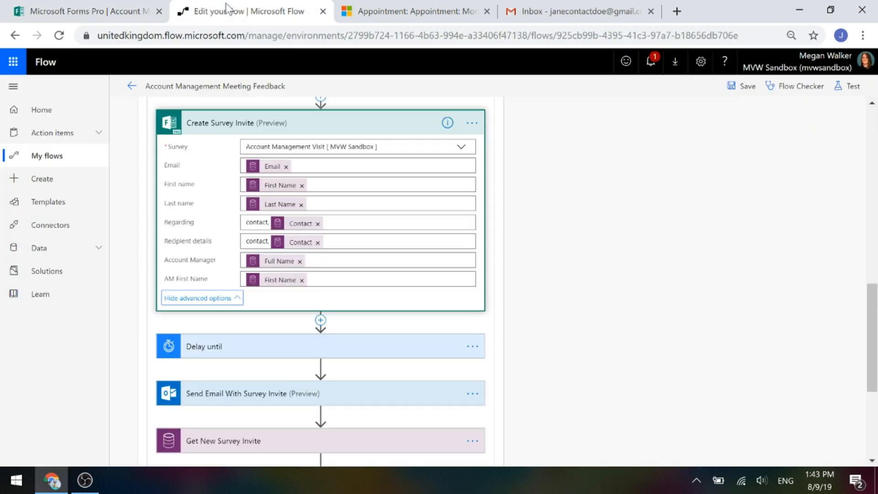
left_click(215, 130)
Expand the Delay until action, inspect the WaitCondition variable in its timestamp, and collapse the action.
left_click(314, 176)
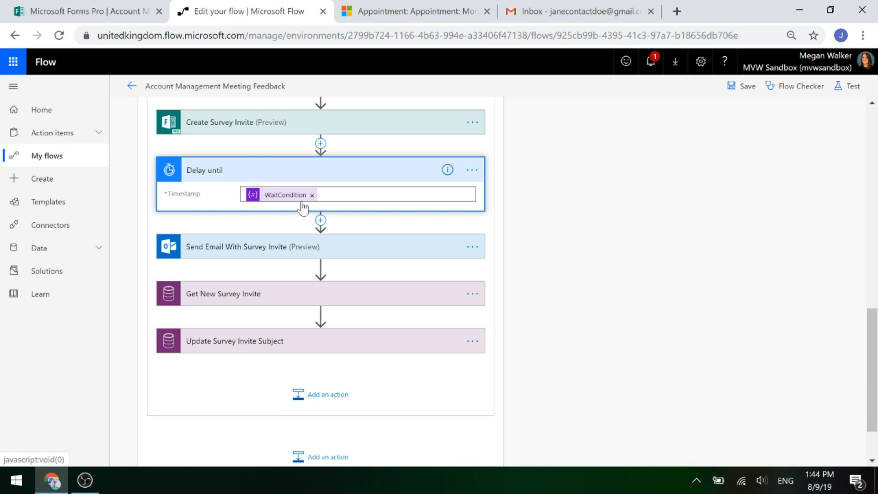
left_click(320, 195)
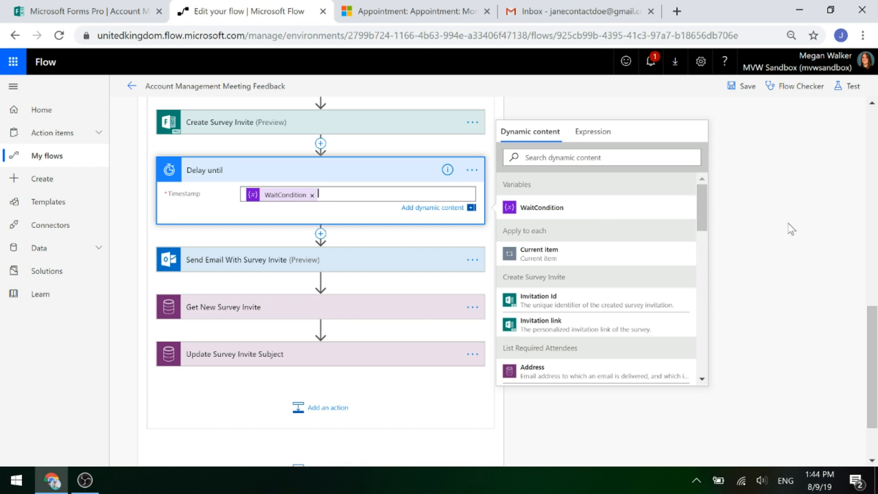
left_click(254, 177)
Expand the Send Email With Survey Invite action and review its recipient, subject and the invitation link in the body.
left_click(251, 220)
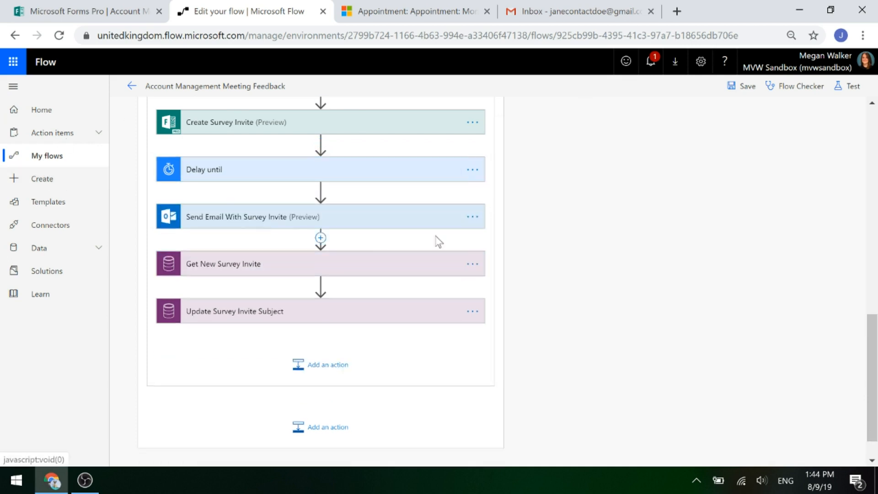
scroll(525, 249, "down", 1)
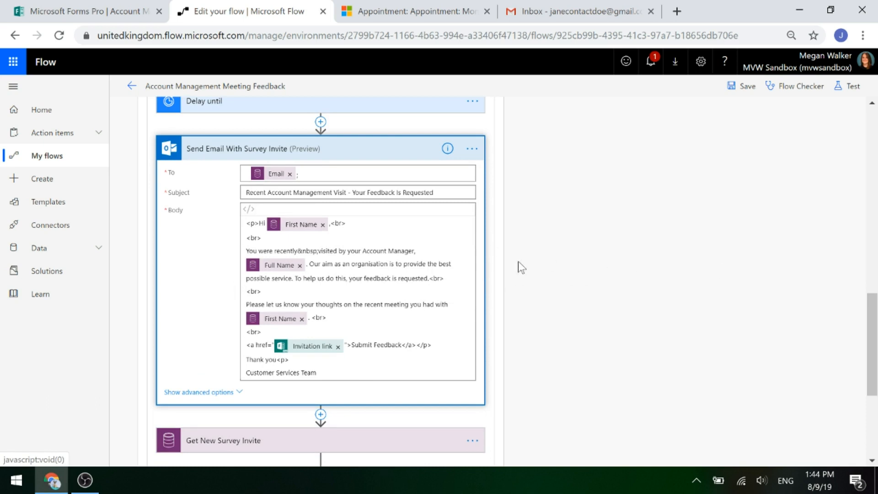
scroll(518, 263, "down", 2)
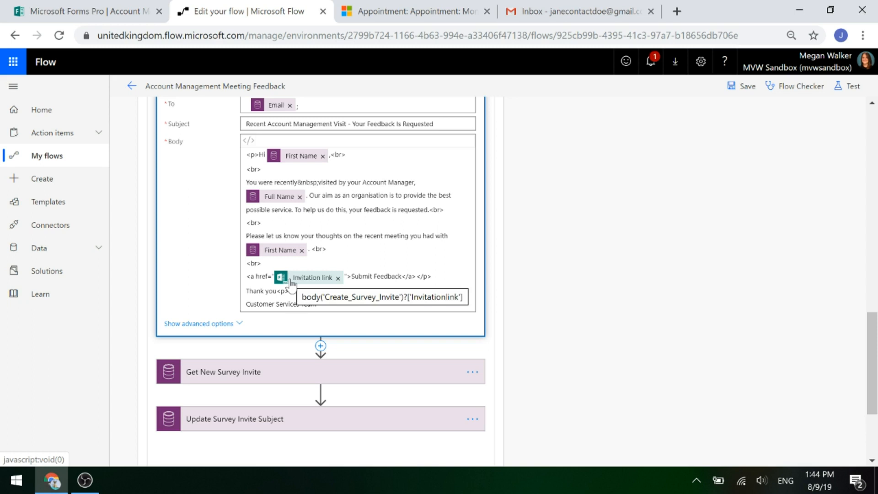
scroll(291, 284, "down", 3)
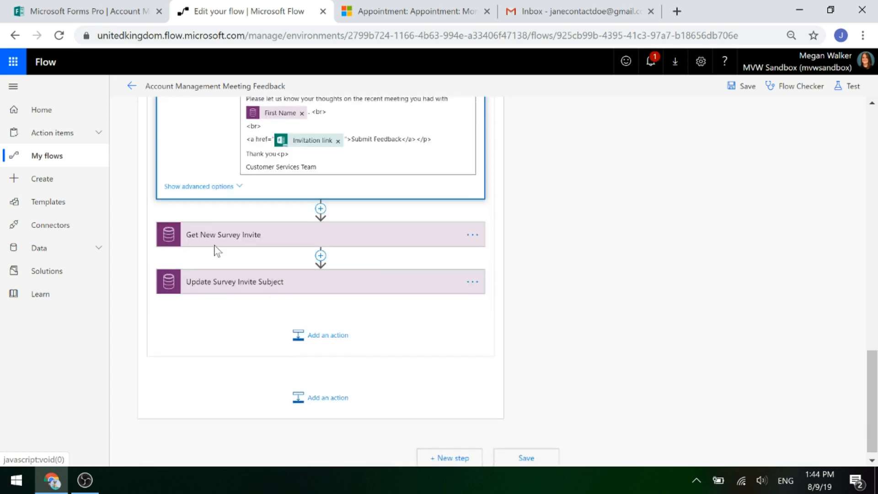
Expand Get New Survey Invite and Update Survey Invite Subject, and compare the updated subject with the survey email's subject.
left_click(224, 243)
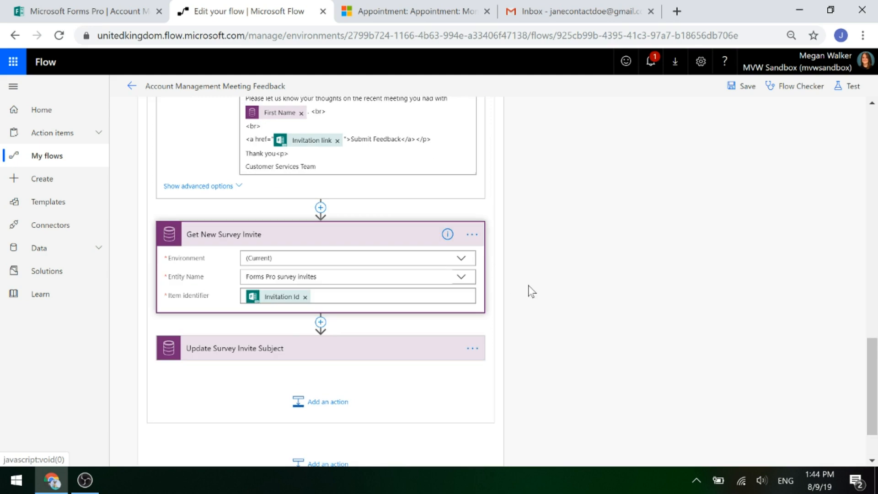
left_click(248, 350)
scroll(653, 300, "down", 2)
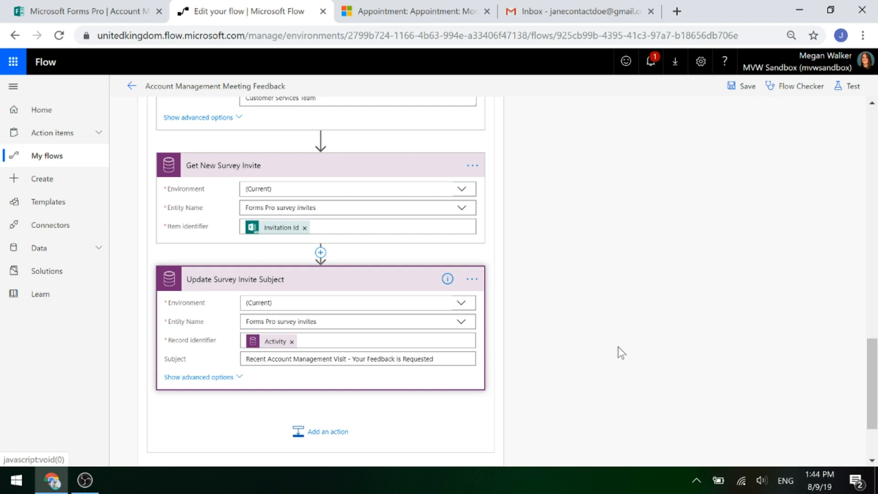
scroll(621, 354, "up", 15)
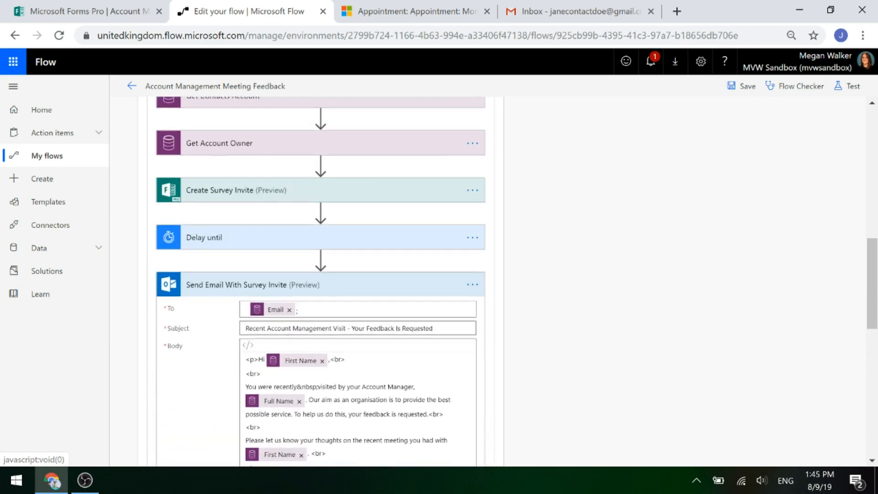
scroll(284, 348, "down", 3)
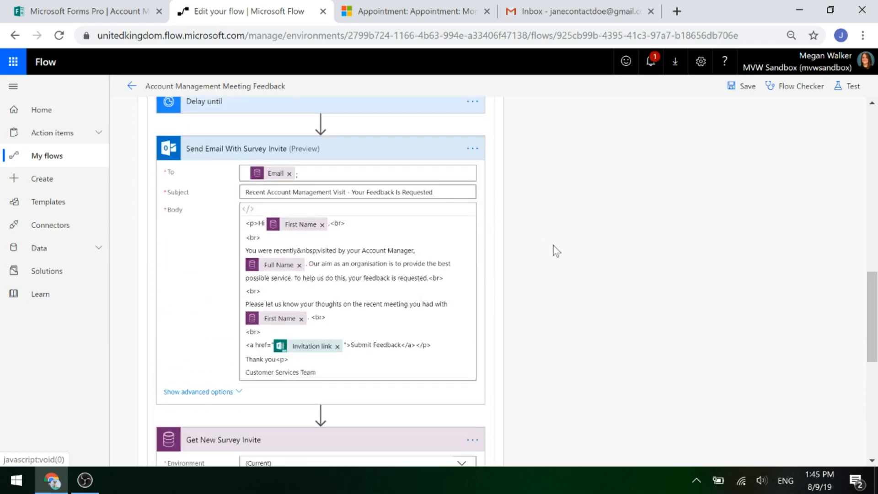
scroll(555, 251, "down", 8)
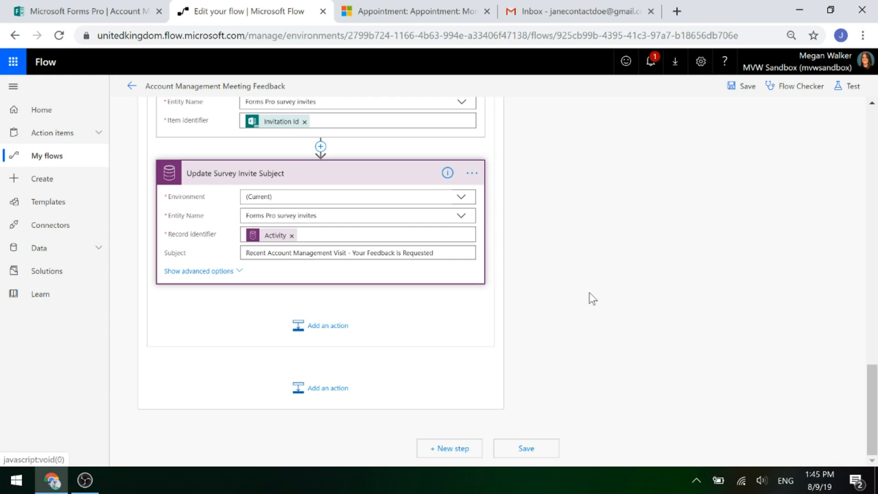
Save the Account Management Meeting Feedback flow and return to its details page.
scroll(577, 274, "up", 15)
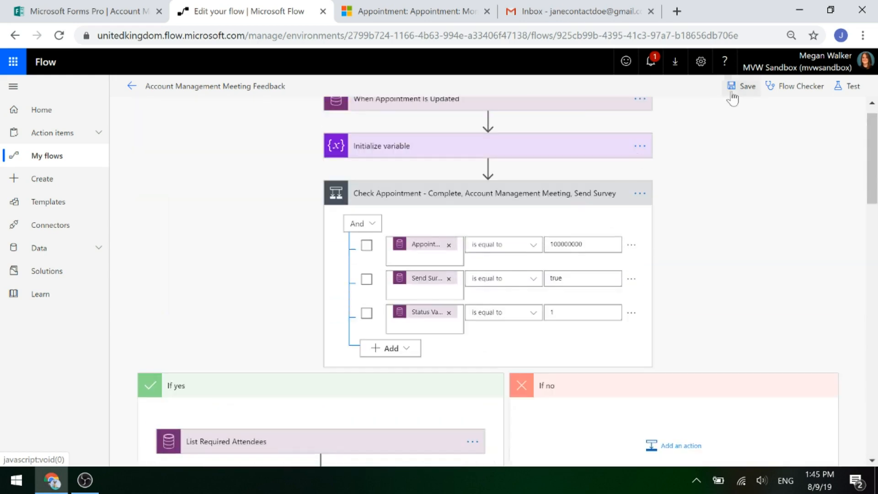
left_click(732, 94)
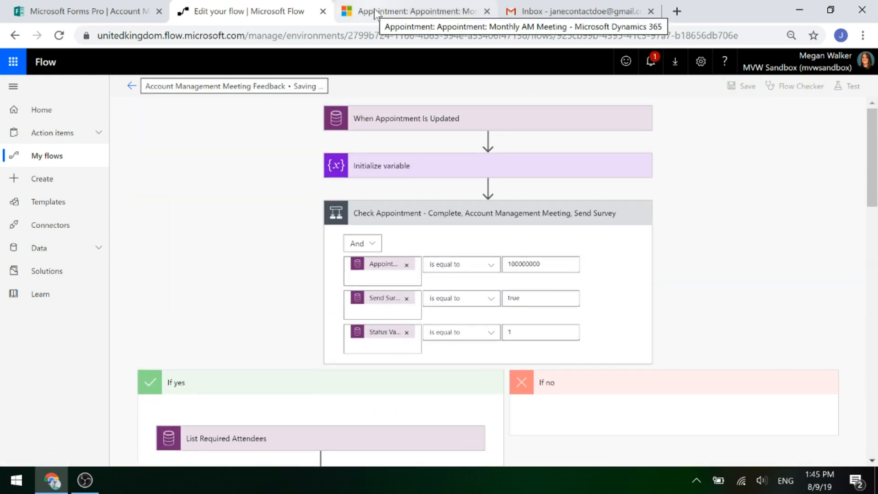
left_click(132, 85)
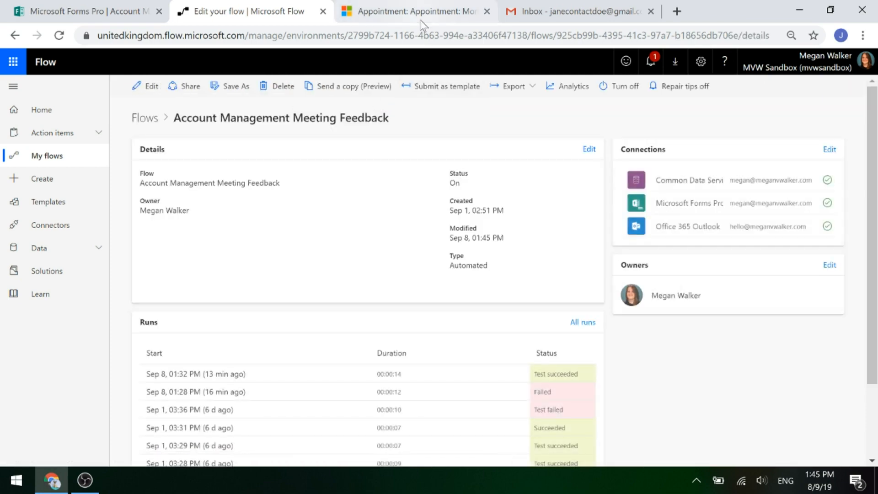
Mark the Monthly AM Meeting appointment complete in Dynamics 365 and switch the list to the My Completed Appointments view.
left_click(419, 14)
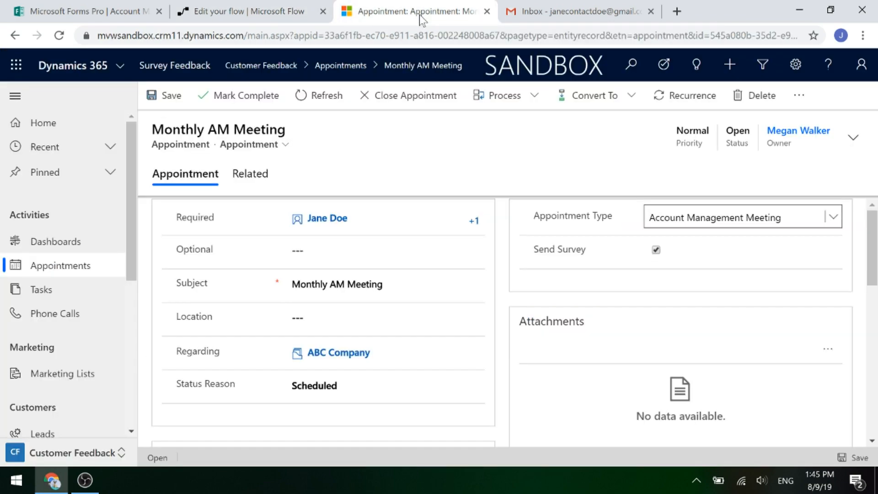
left_click(226, 97)
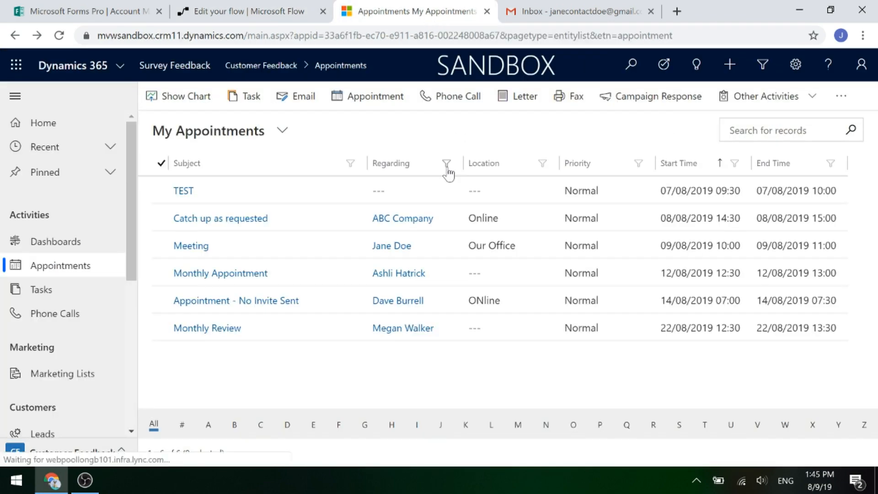
left_click(283, 131)
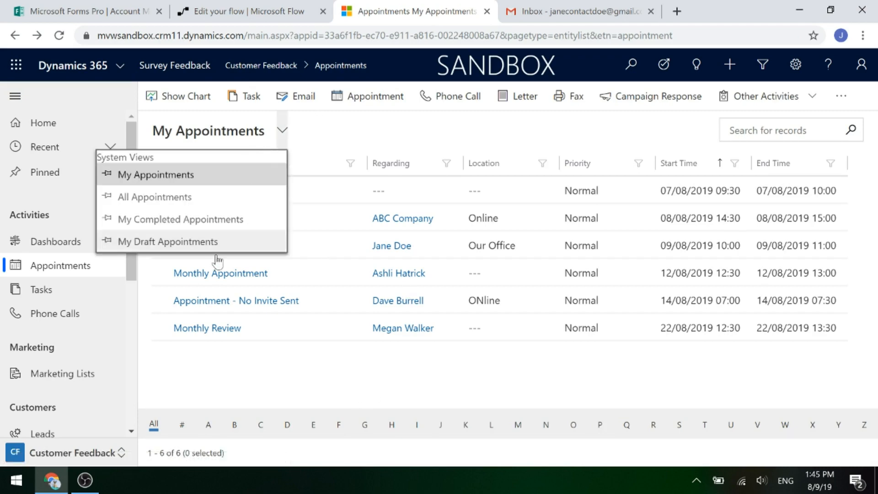
left_click(208, 220)
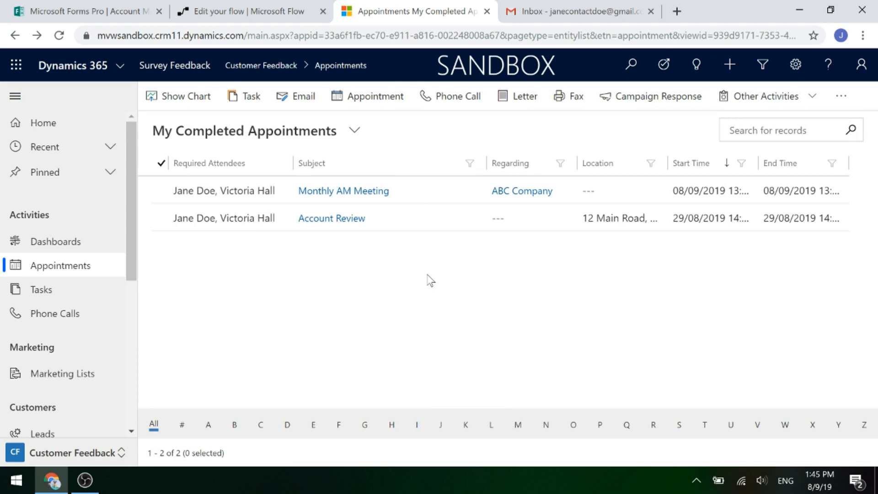
Open the newest run in the flow's full run history and expand its Check Appointment condition.
left_click(271, 14)
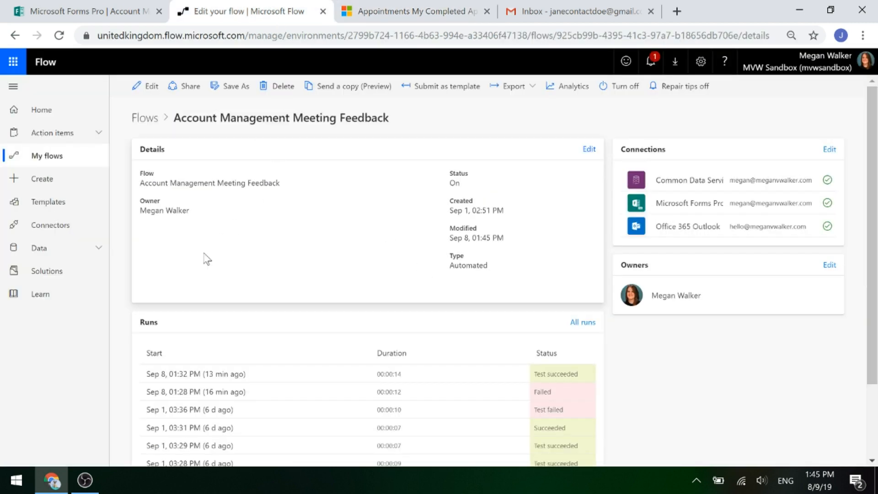
left_click(586, 323)
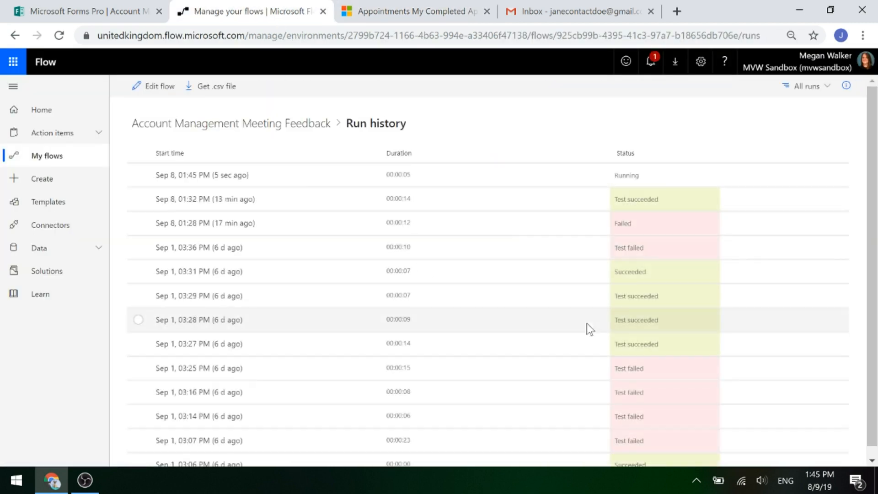
left_click(177, 176)
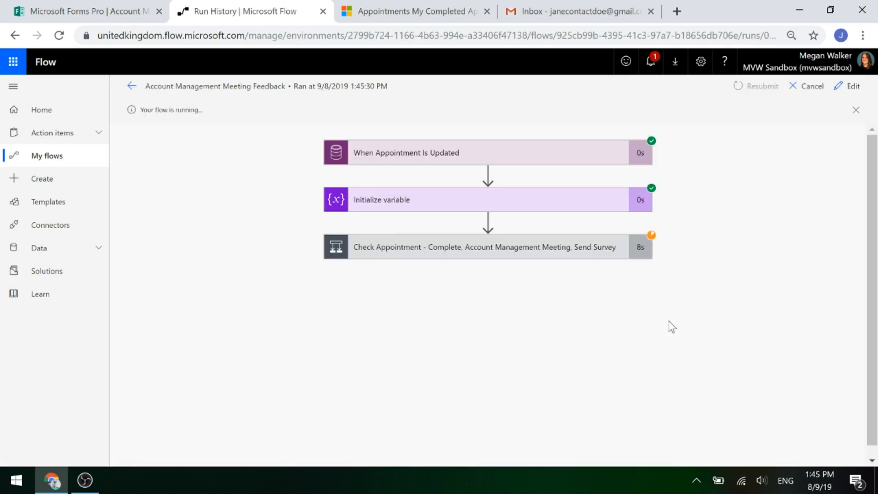
left_click(411, 254)
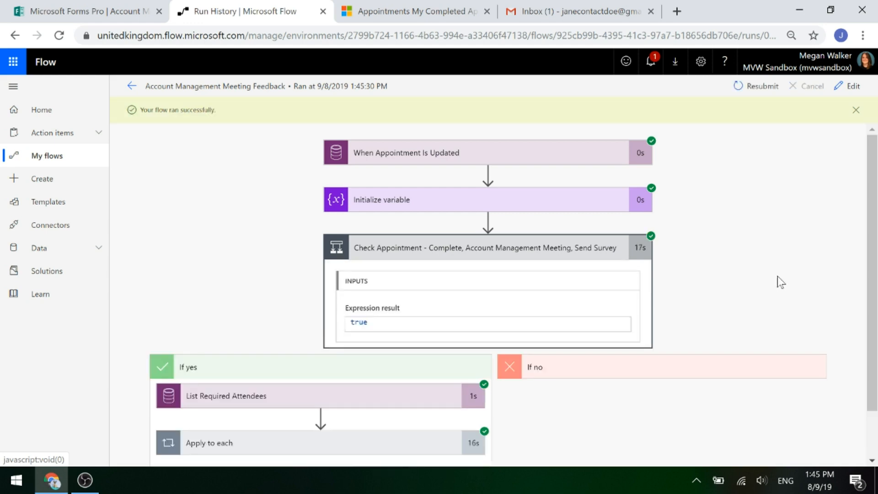
Expand List Required Attendees in the flow run and review the attendee records in its output body.
scroll(749, 280, "down", 1)
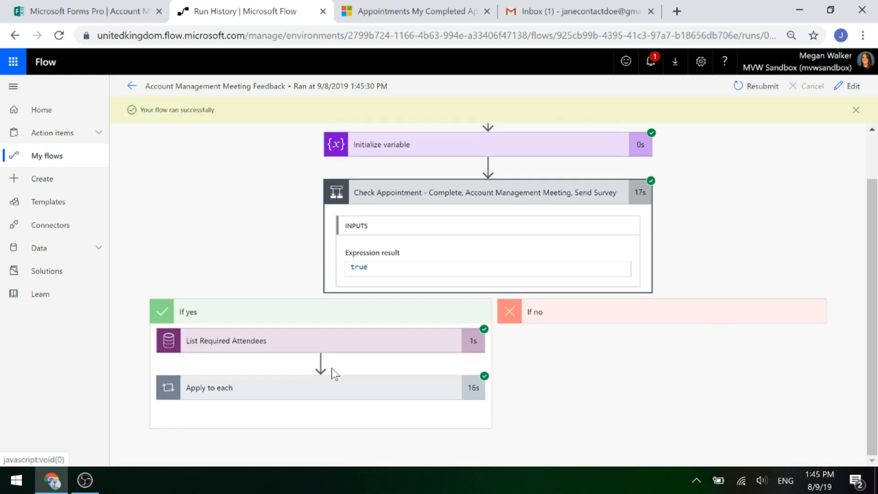
left_click(302, 350)
scroll(565, 306, "down", 5)
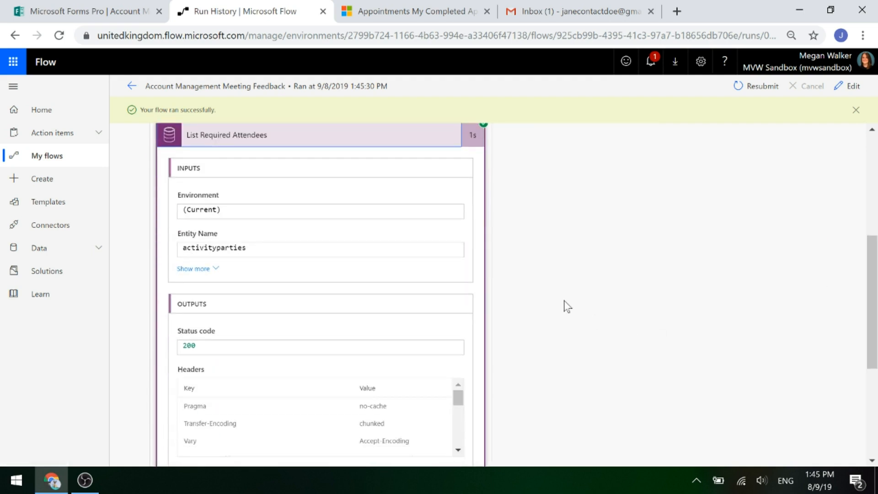
scroll(321, 311, "down", 3)
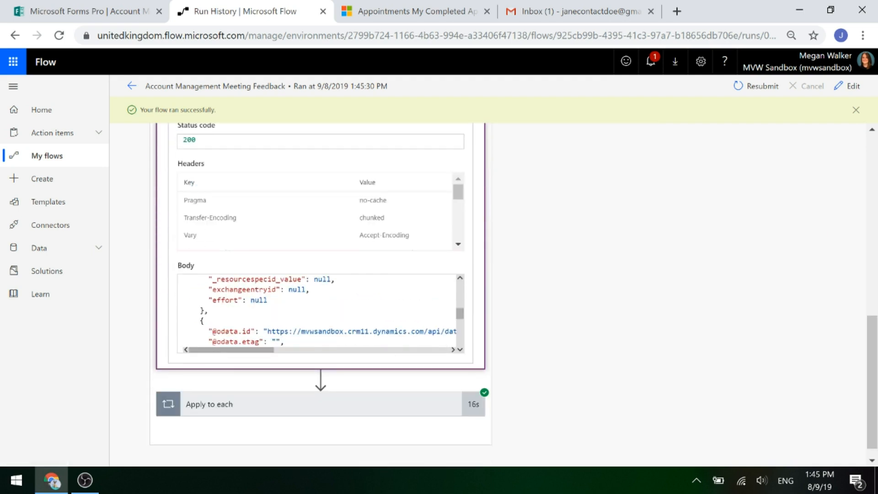
scroll(320, 312, "down", 3)
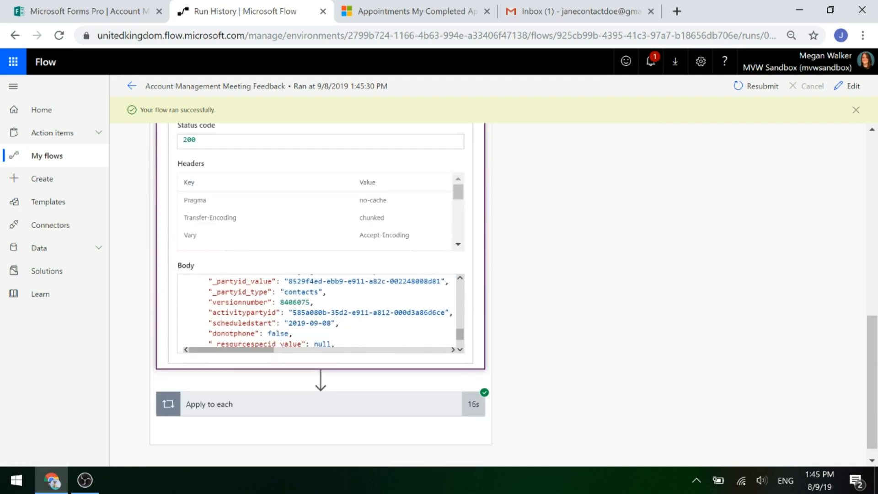
Expand the Apply to each loop and its Delay until action, and review the timestamp and remaining actions.
left_click(215, 393)
scroll(601, 352, "down", 6)
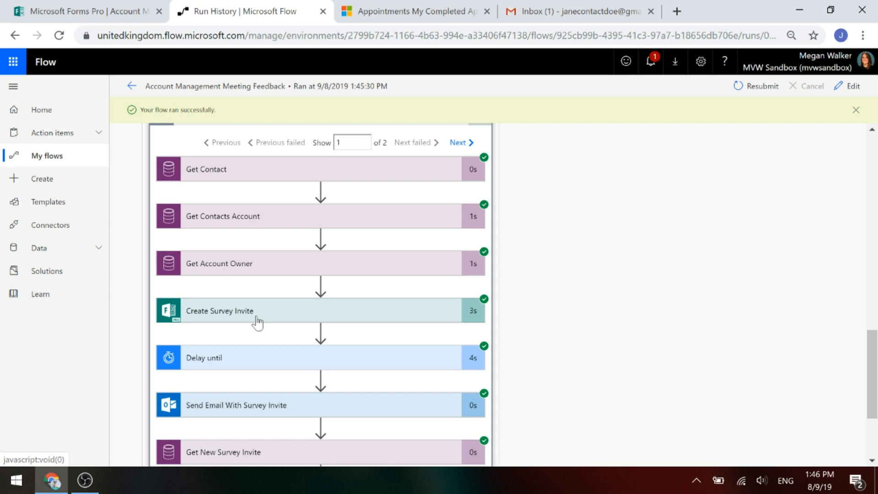
left_click(234, 362)
scroll(594, 334, "down", 5)
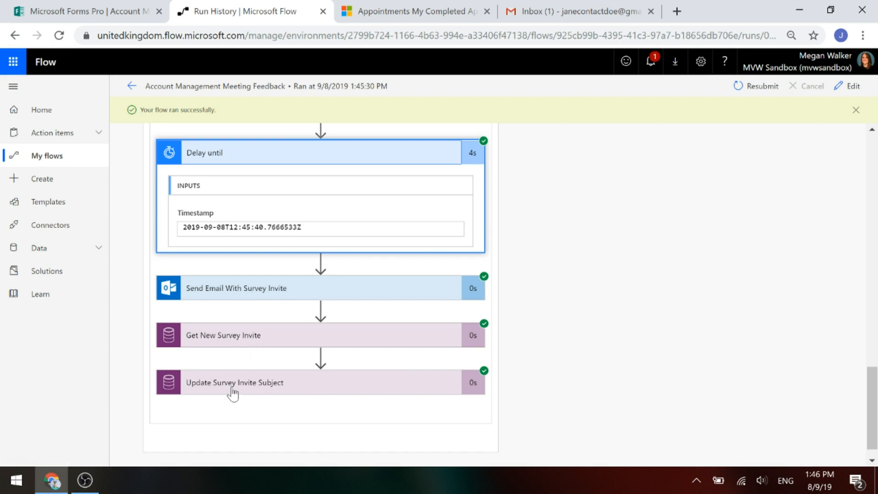
In Gmail, open the survey through the Submit Feedback link of the new Recent Account Management Visit email and review its questions.
left_click(542, 15)
left_click(413, 182)
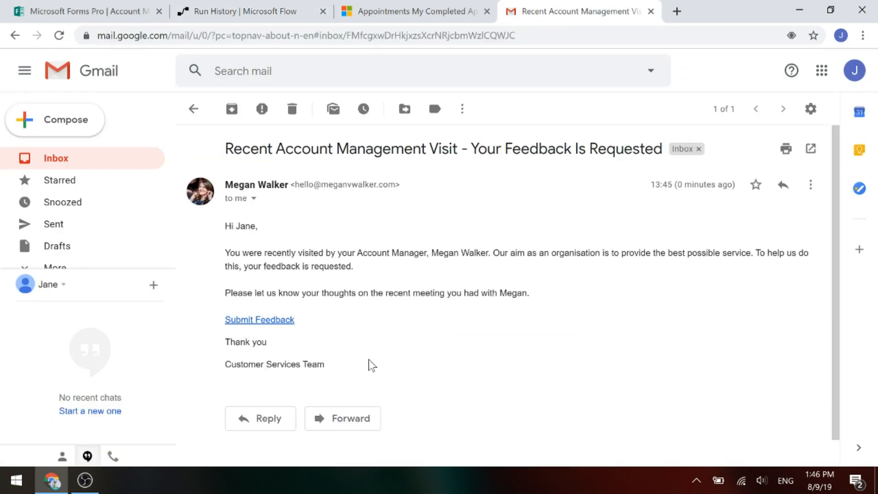
left_click(278, 321)
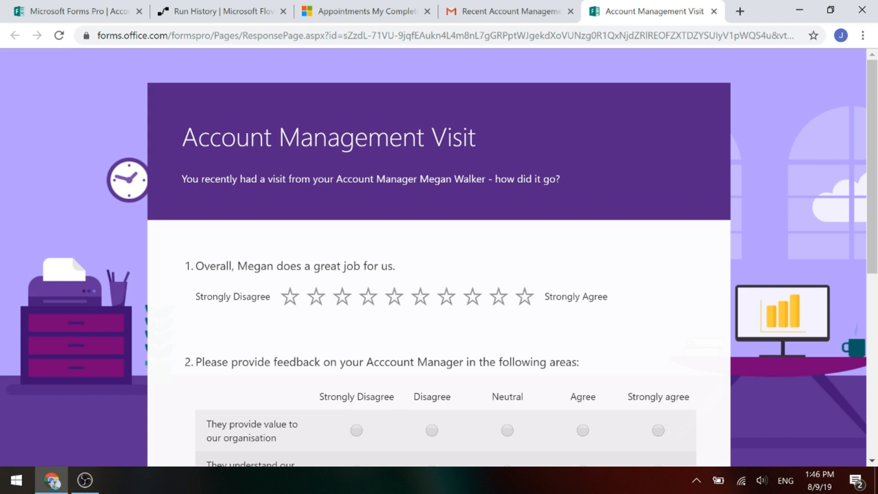
scroll(682, 245, "down", 1)
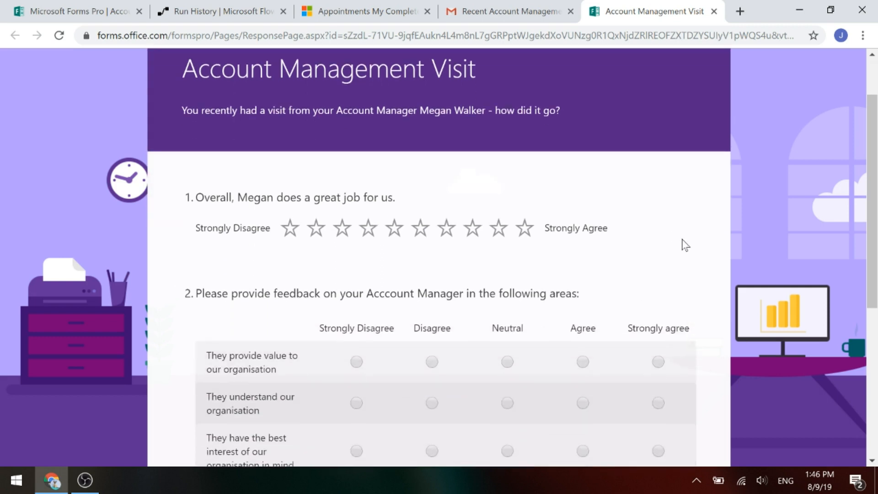
scroll(712, 246, "down", 5)
scroll(712, 245, "up", 7)
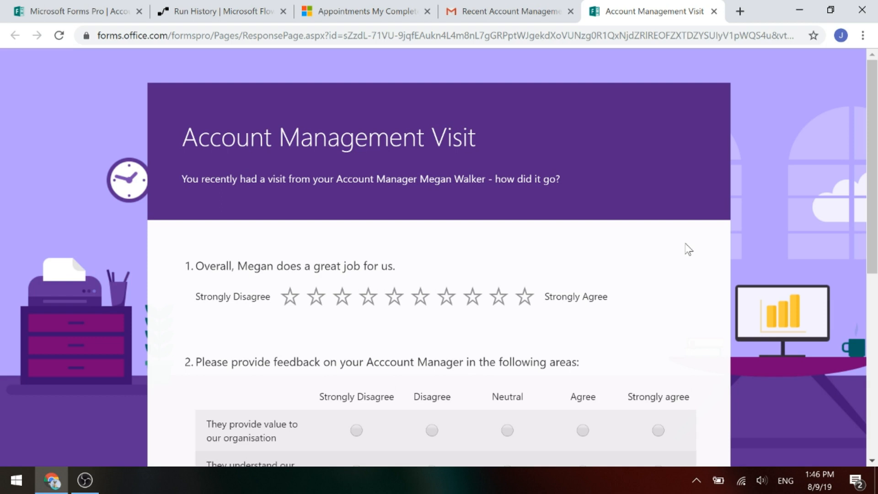
Switch to Dynamics 365 and open the list of survey invites in the Feedback area.
left_click(310, 10)
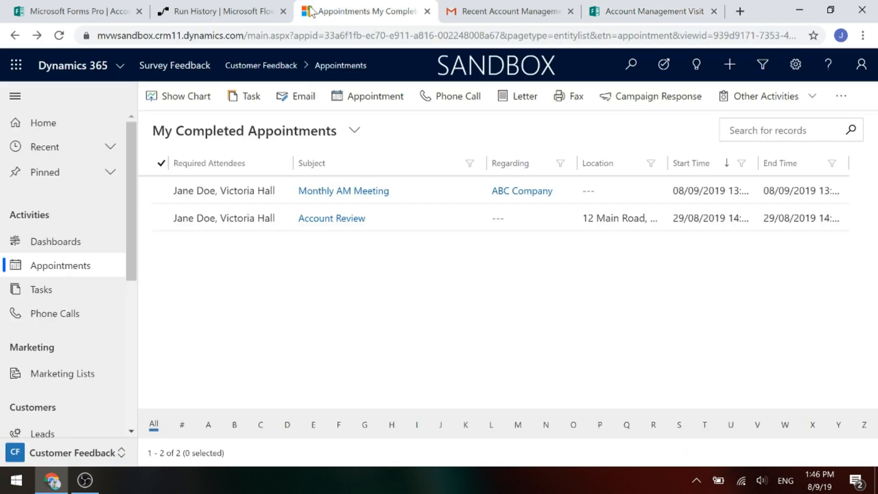
scroll(88, 306, "down", 5)
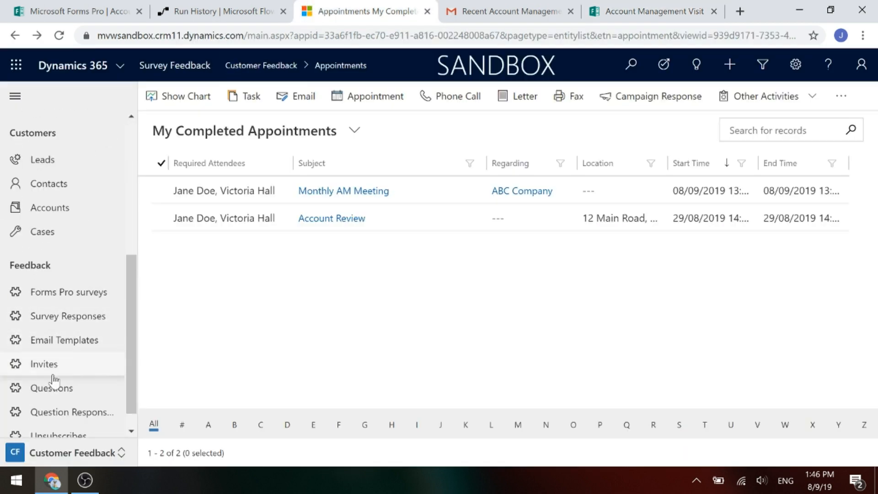
left_click(41, 364)
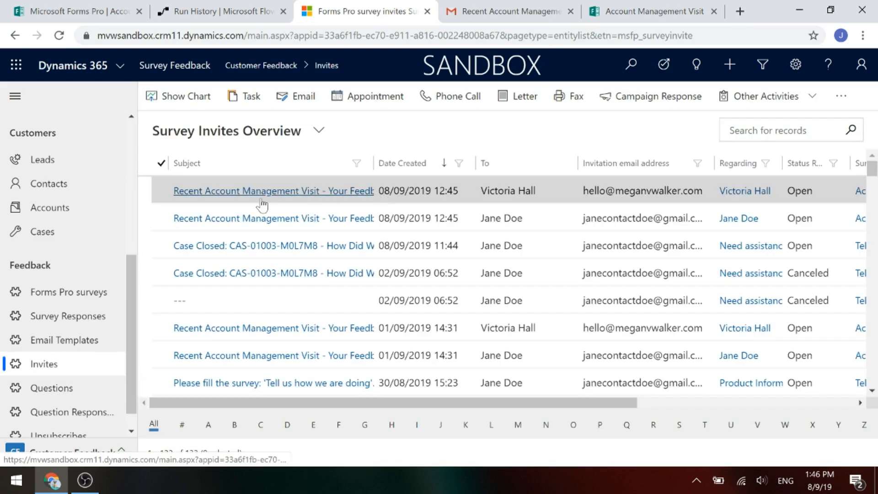